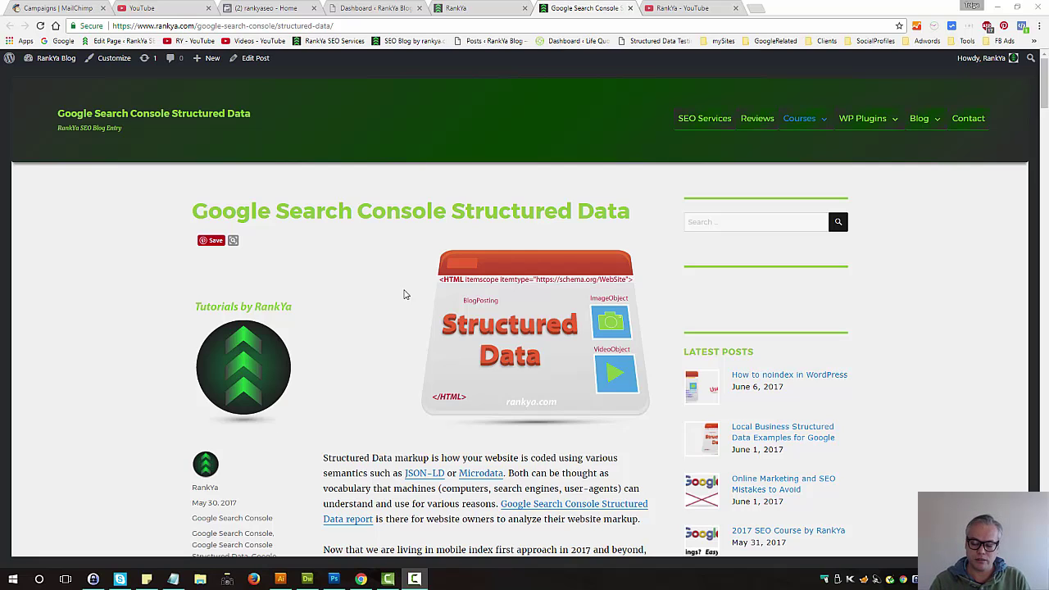
Bring Chrome forward and open DevTools on the Structured Data blog post with Ctrl+Shift+I.
{"action": "left_click", "coordinate": [402, 260]}
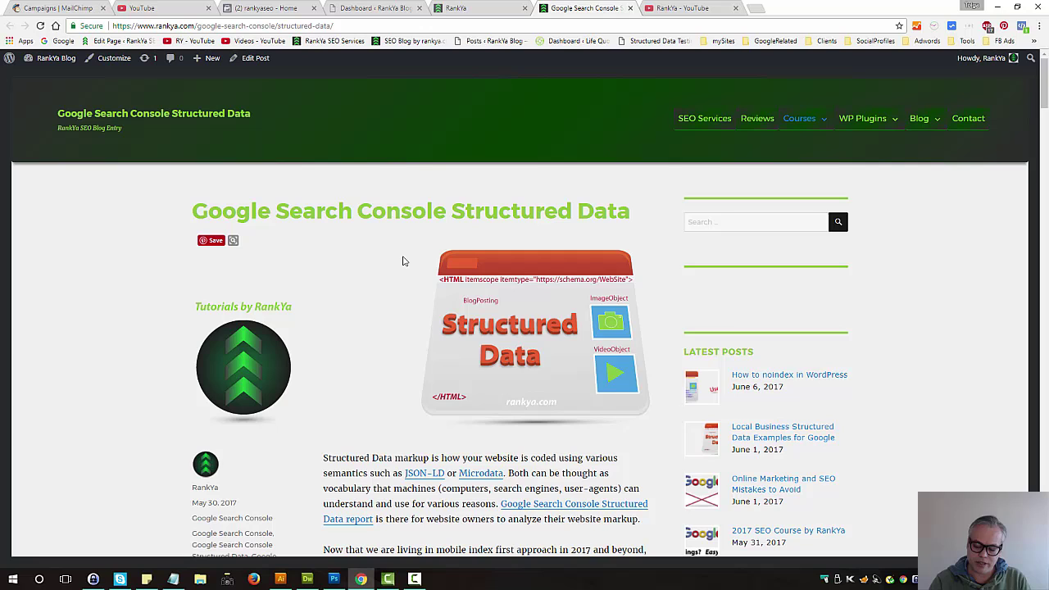
{"action": "key", "text": "ctrl+shift+i"}
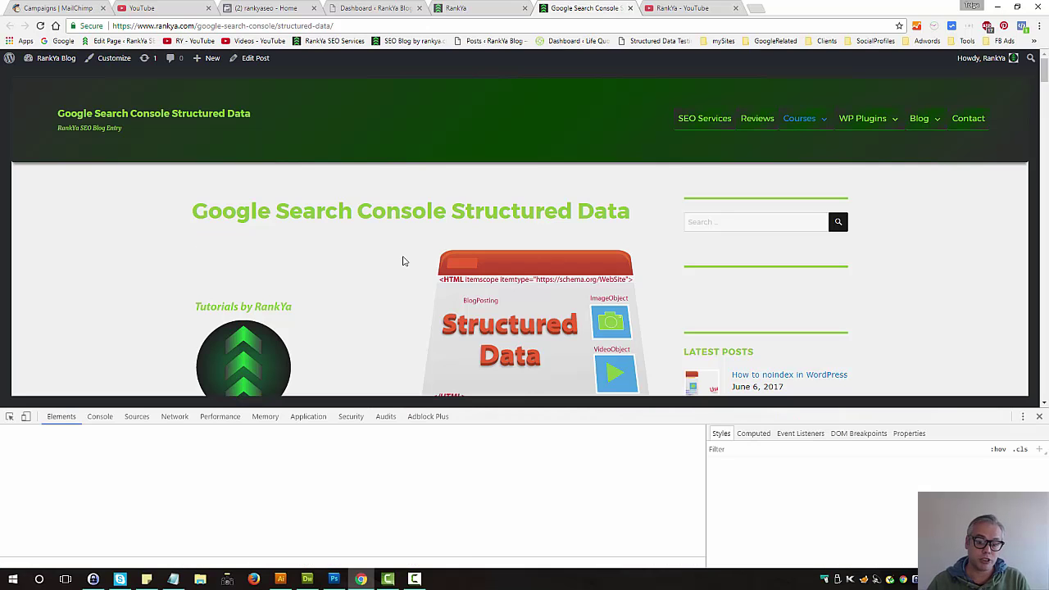
Select the post's article element and view its computed box model: 840 × 5894.160, 112 bottom margin.
{"action": "left_click", "coordinate": [9, 416]}
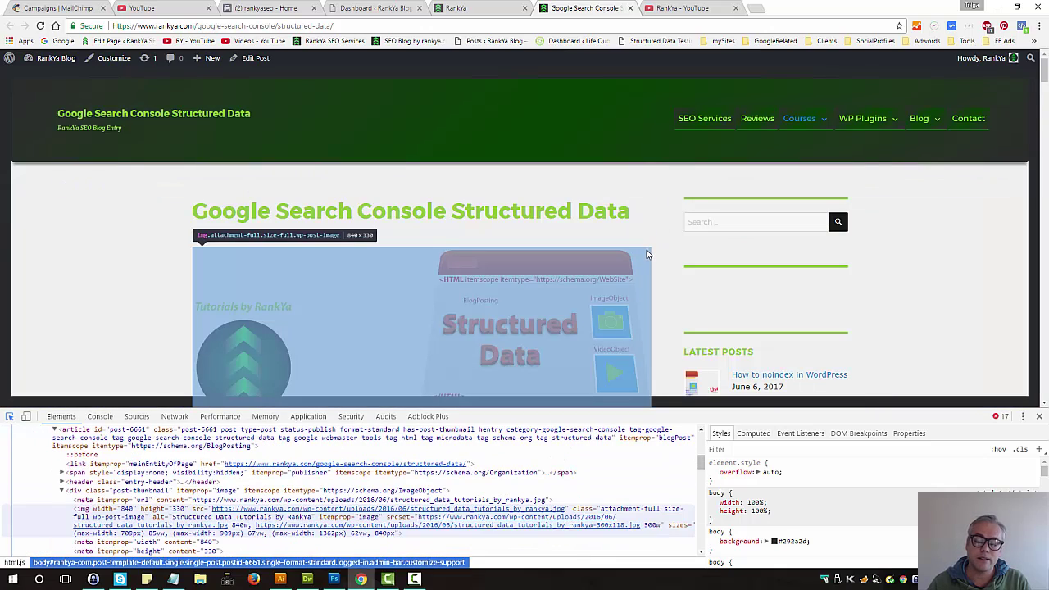
{"action": "left_click", "coordinate": [650, 250]}
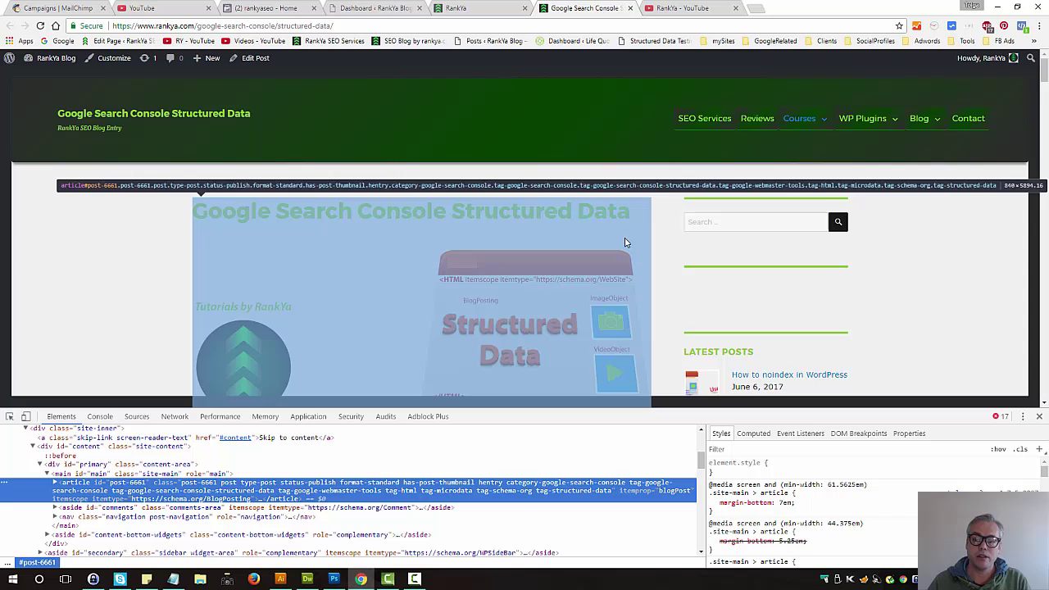
{"action": "scroll", "coordinate": [625, 243], "scroll_direction": "down", "scroll_amount": 2}
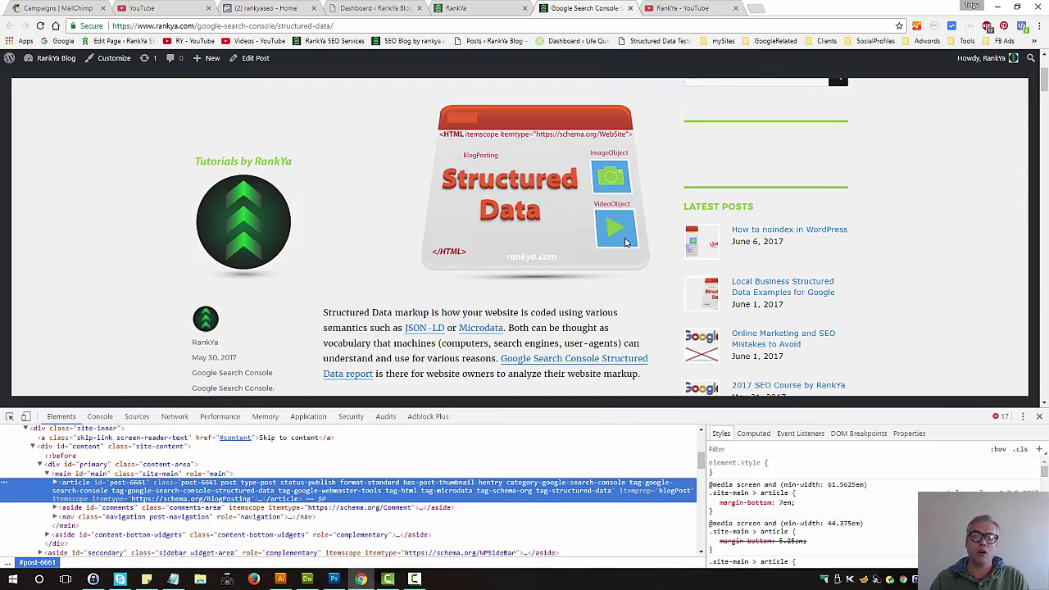
{"action": "scroll", "coordinate": [624, 242], "scroll_direction": "up", "scroll_amount": 2}
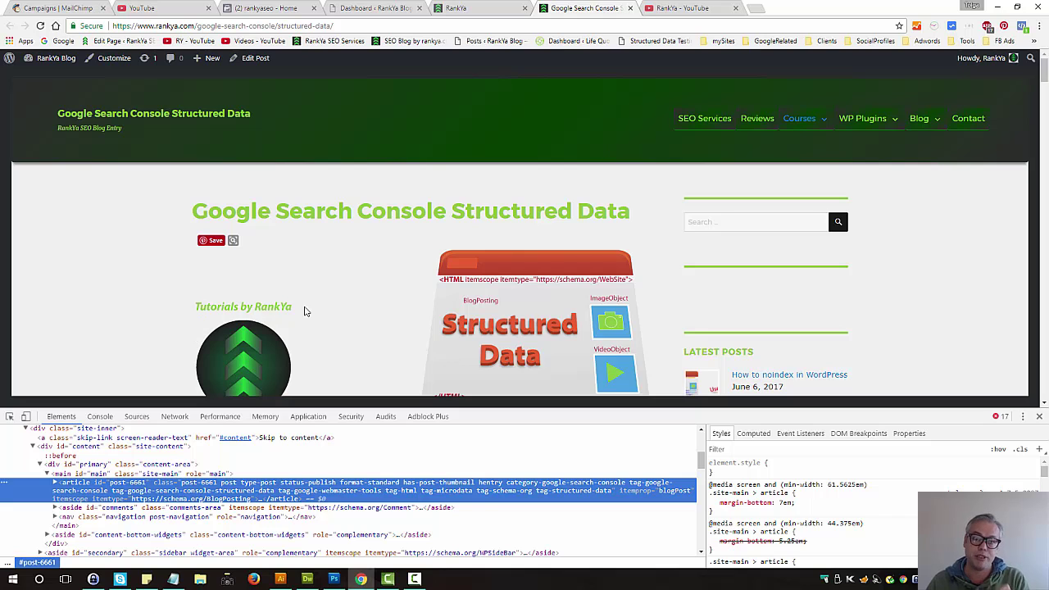
{"action": "left_click", "coordinate": [9, 417]}
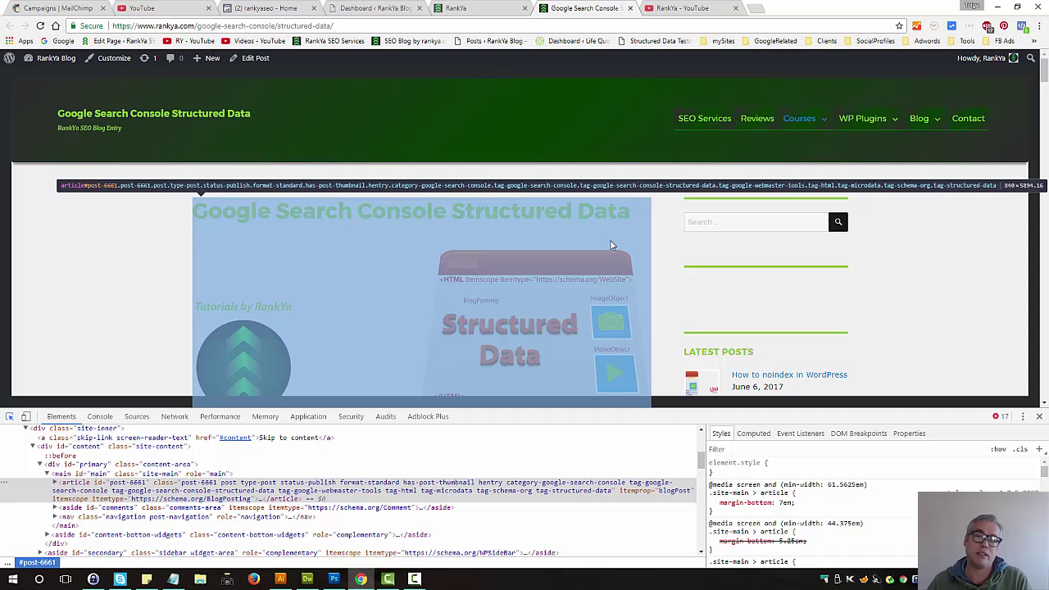
{"action": "left_click", "coordinate": [610, 244]}
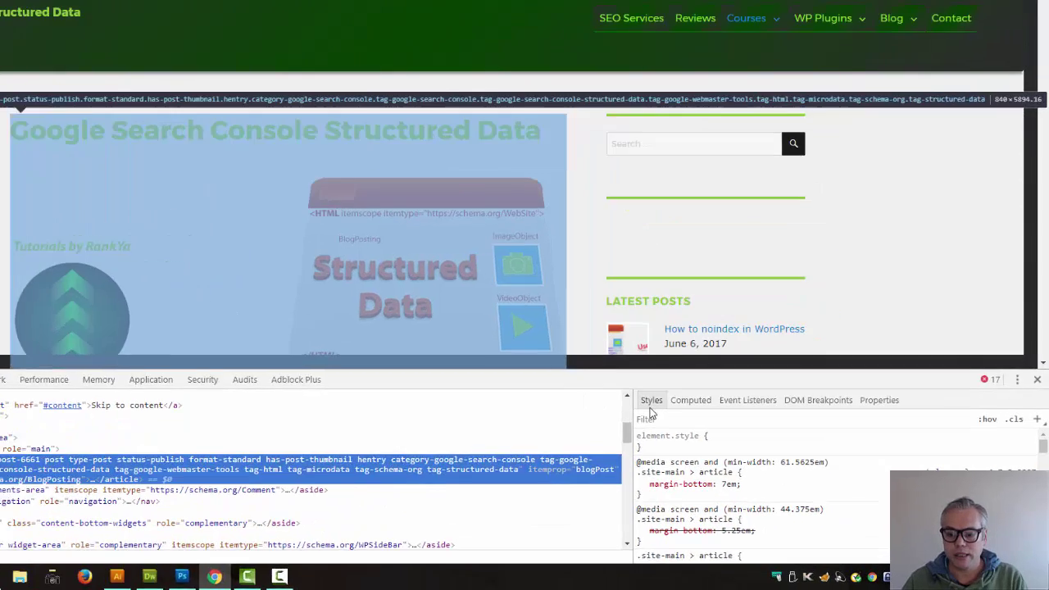
{"action": "left_click", "coordinate": [754, 433]}
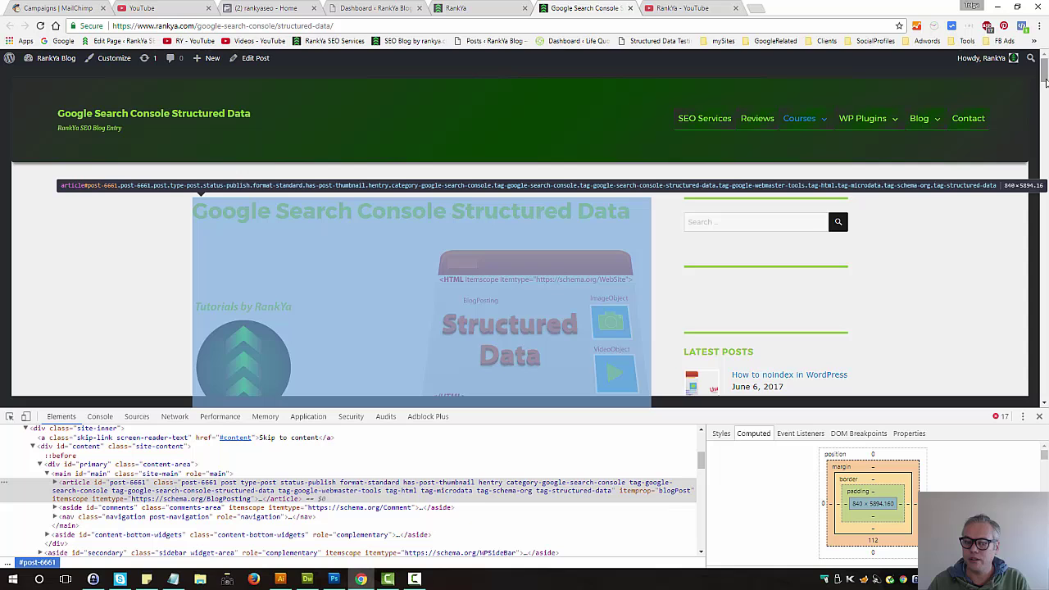
Select the 600 px div.entry-content text block, scroll through the post, then close DevTools.
{"action": "scroll", "coordinate": [349, 335], "scroll_direction": "down", "scroll_amount": 3}
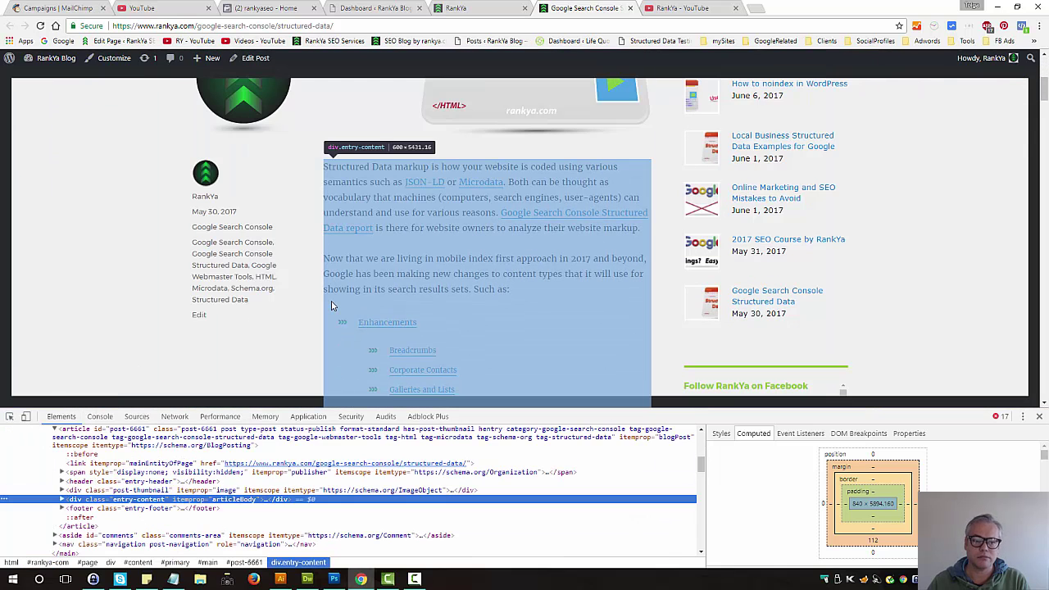
{"action": "left_click", "coordinate": [332, 306]}
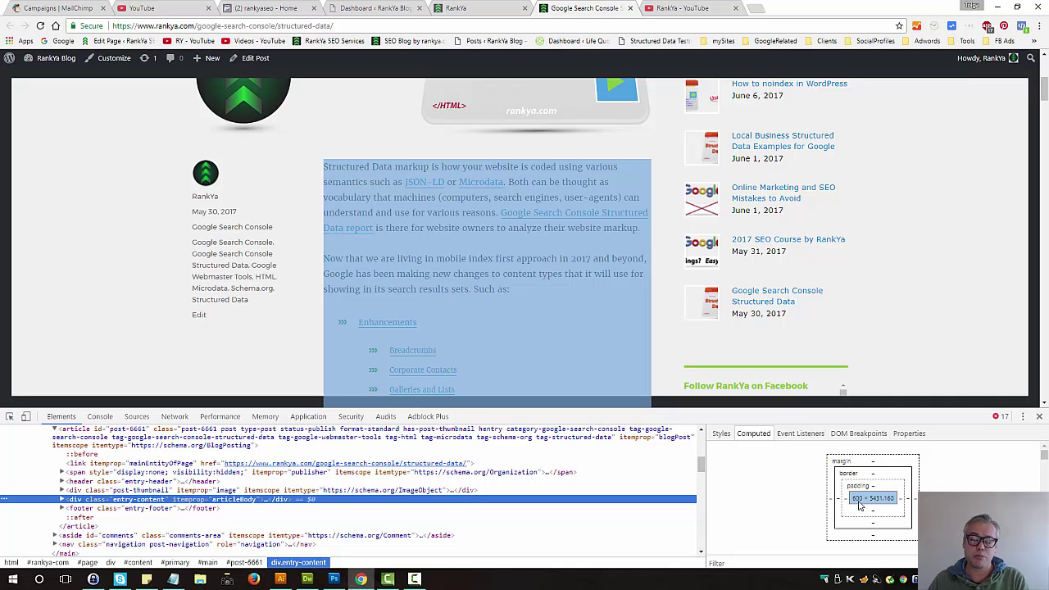
{"action": "scroll", "coordinate": [533, 230], "scroll_direction": "down", "scroll_amount": 10}
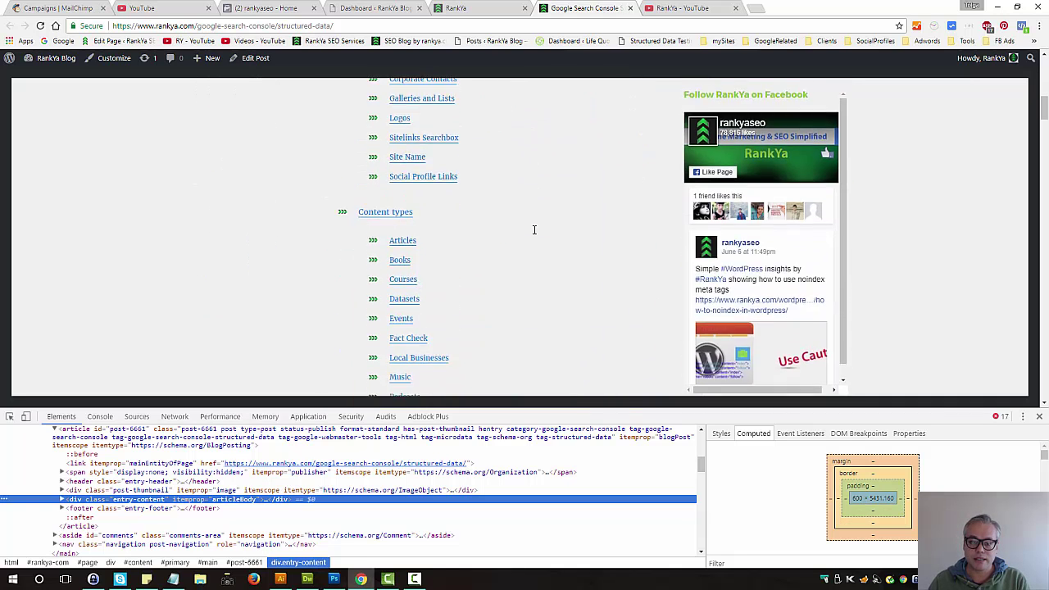
{"action": "scroll", "coordinate": [534, 229], "scroll_direction": "down", "scroll_amount": 2}
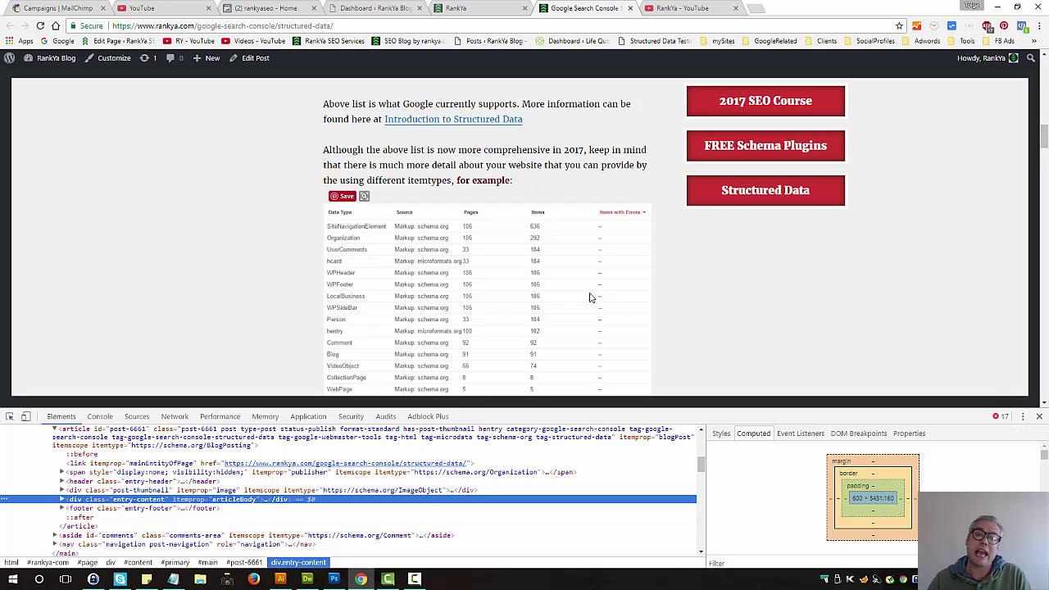
{"action": "left_click", "coordinate": [1039, 416]}
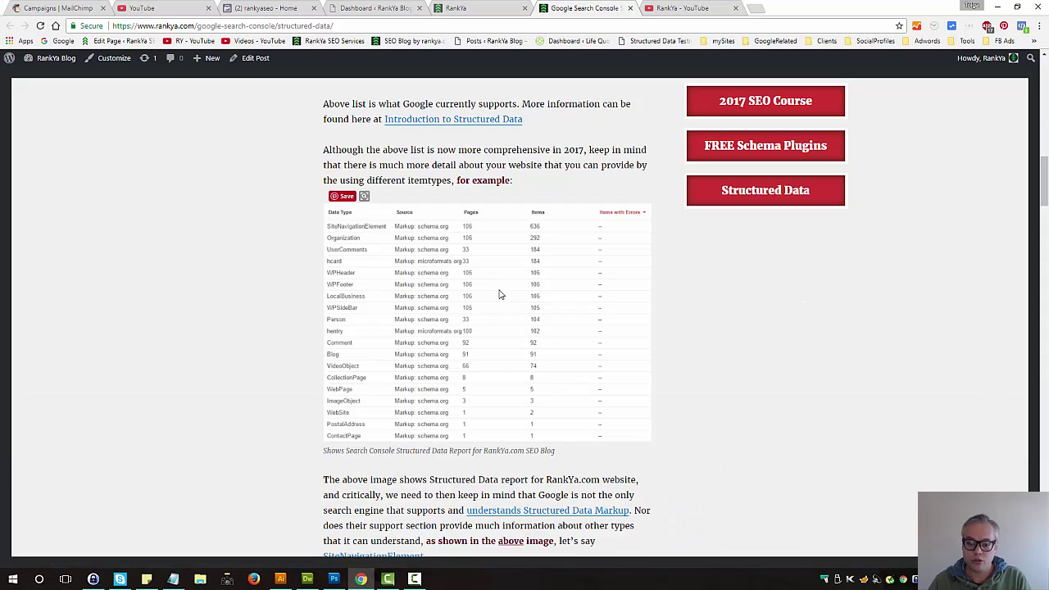
Scroll back to the top of the blog post and open a new blank tab.
{"action": "scroll", "coordinate": [516, 225], "scroll_direction": "up", "scroll_amount": 10}
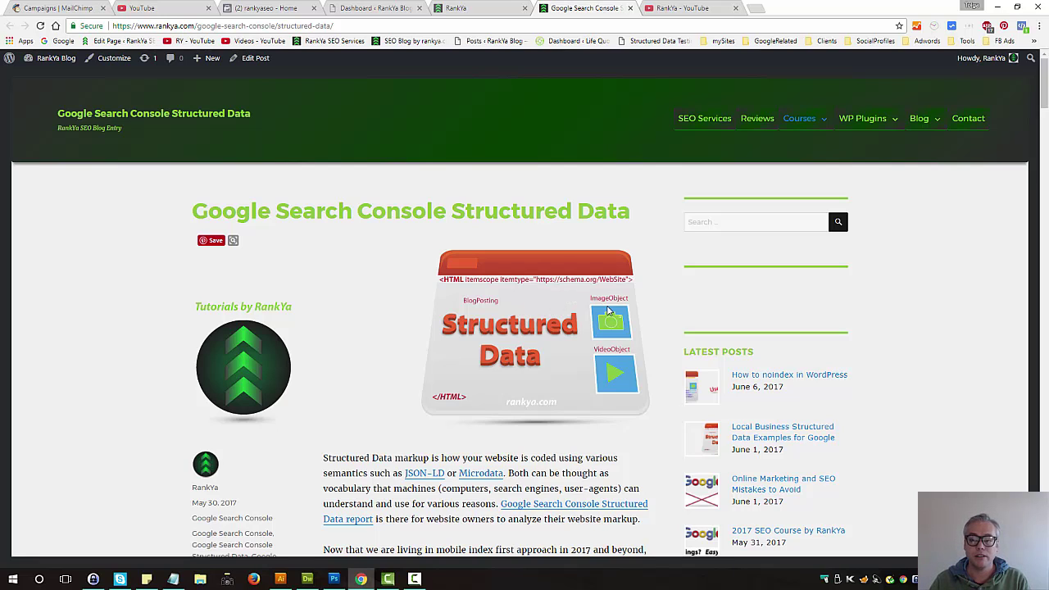
{"action": "left_click", "coordinate": [755, 7]}
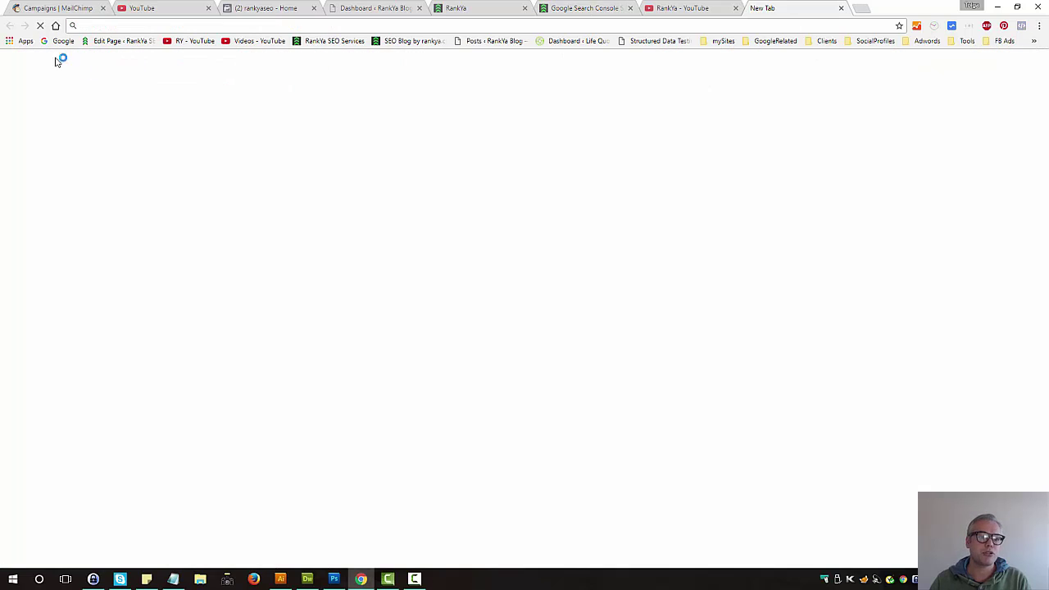
Search Google for 'google images' and follow the Google Images result.
{"action": "left_click", "coordinate": [57, 40]}
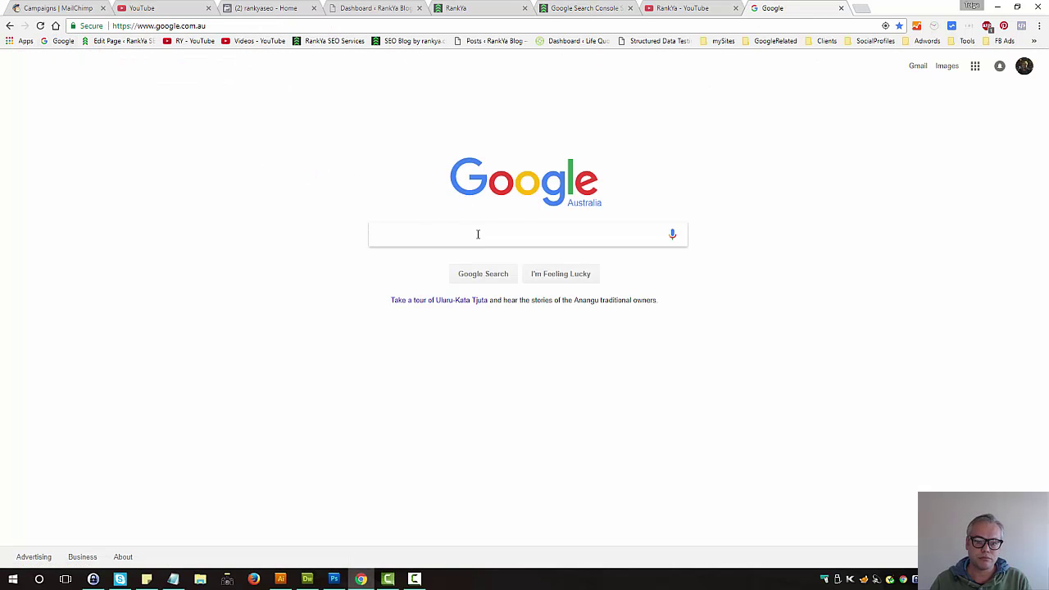
{"action": "type", "text": "goge"}
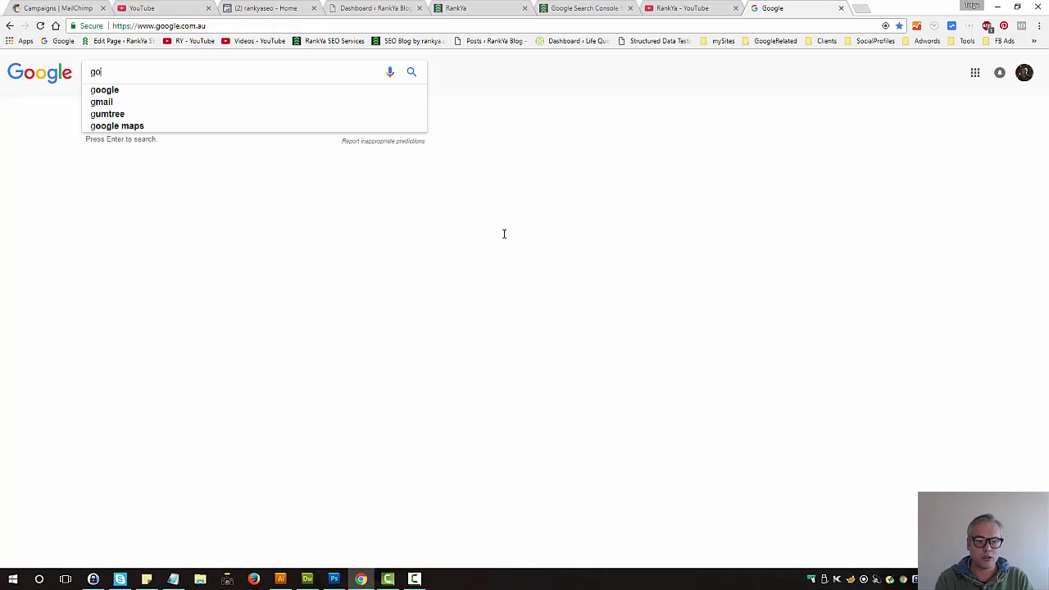
{"action": "key", "text": "BackSpace"}
{"action": "key", "text": "BackSpace"}
{"action": "type", "text": "og"}
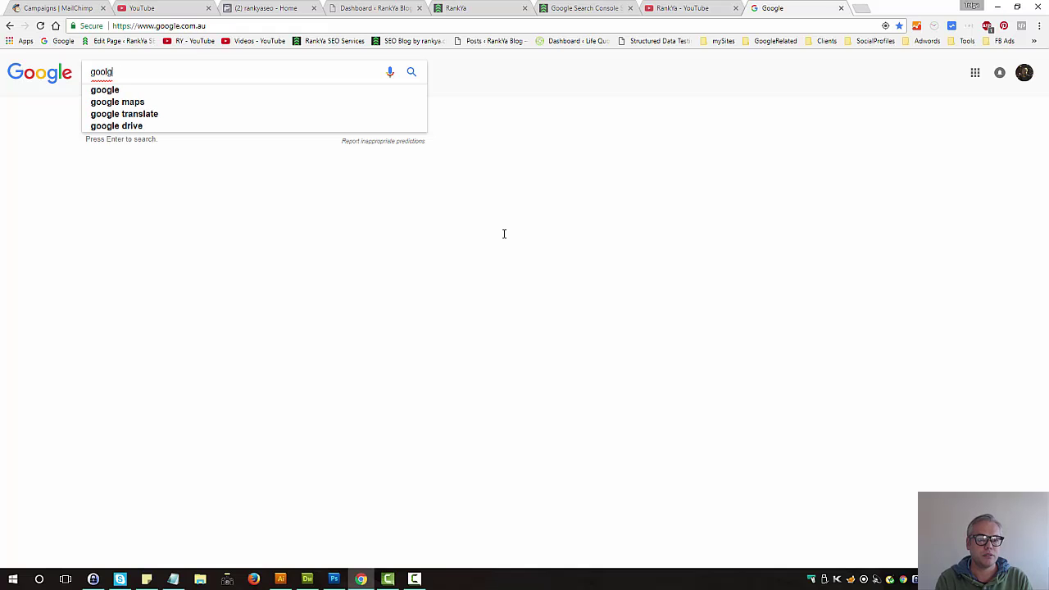
{"action": "key", "text": "BackSpace"}
{"action": "type", "text": "gle images"}
{"action": "key", "text": "Return"}
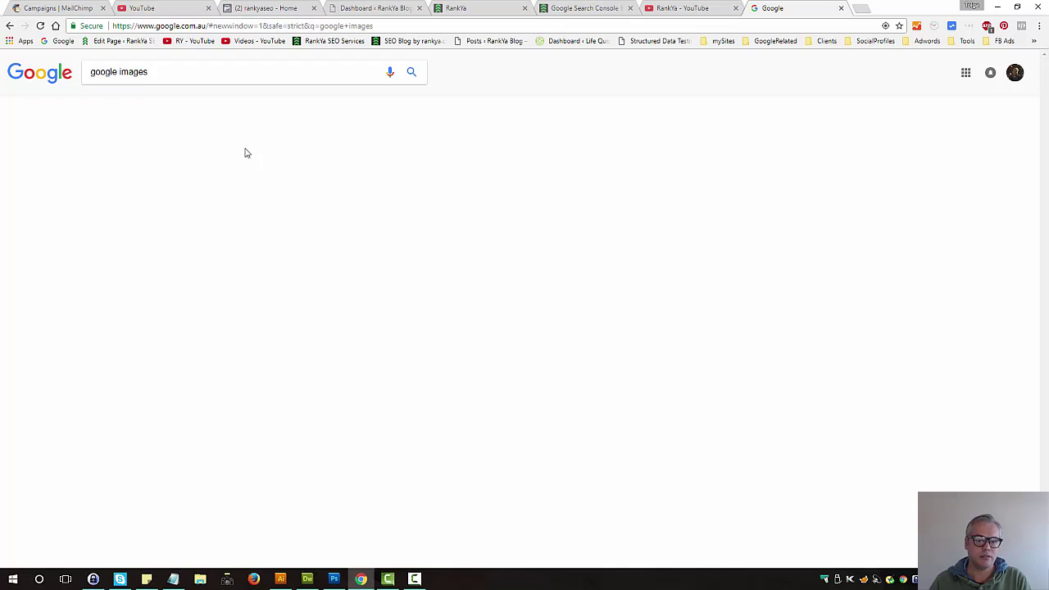
{"action": "left_click", "coordinate": [134, 155]}
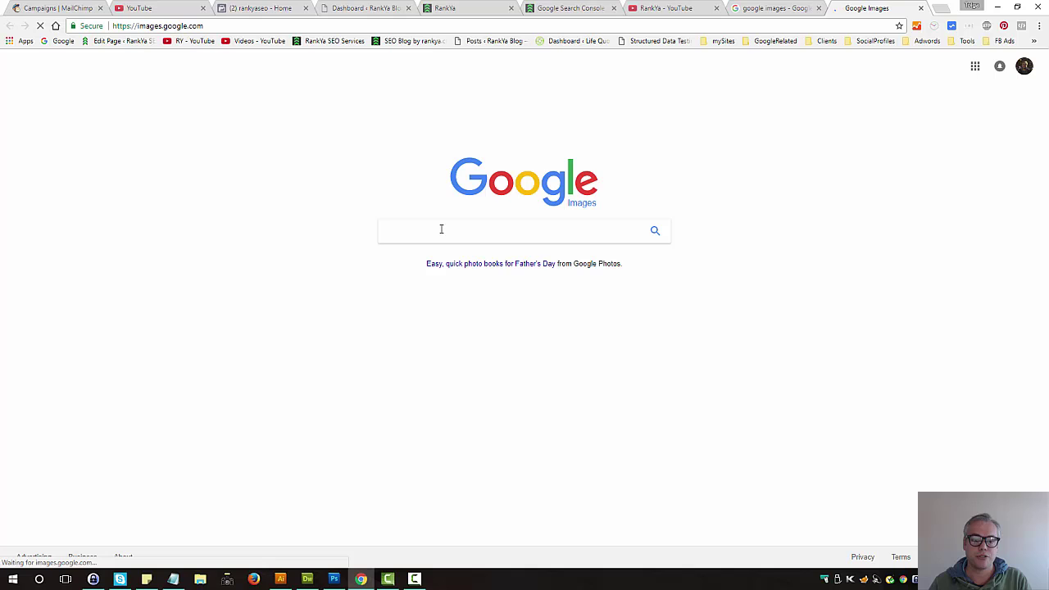
Search Google Images for 'structured data google example' and scan the results.
{"action": "type", "text": "structu"}
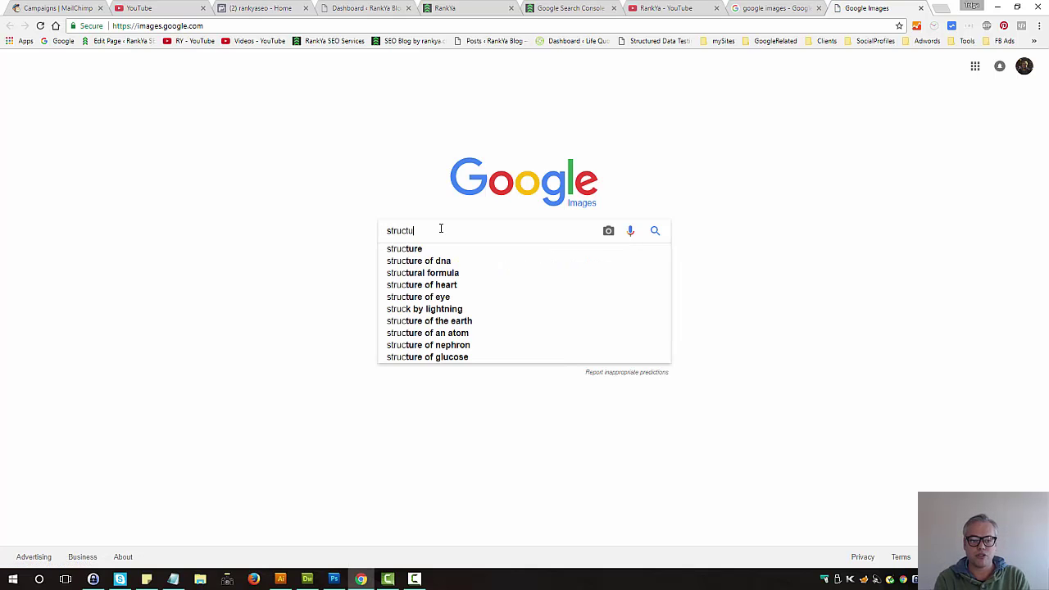
{"action": "type", "text": "red data goo"}
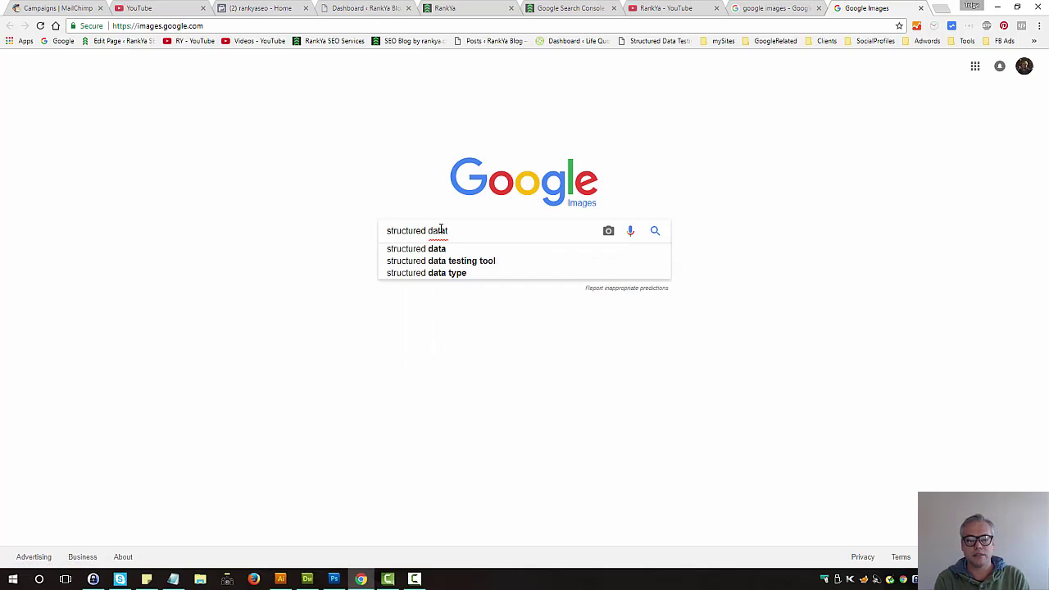
{"action": "type", "text": "gle example"}
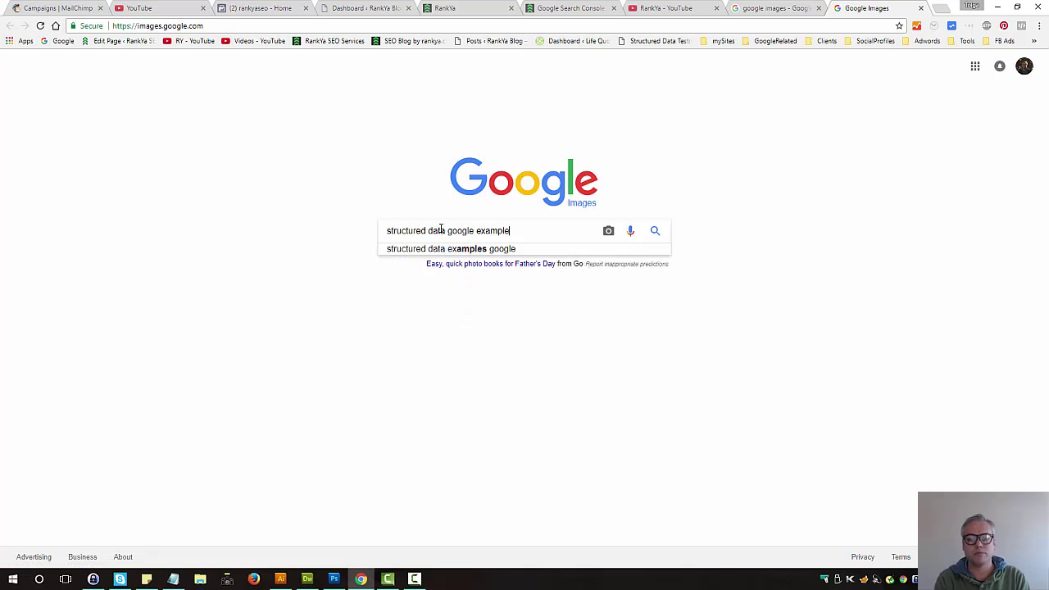
{"action": "key", "text": "Return"}
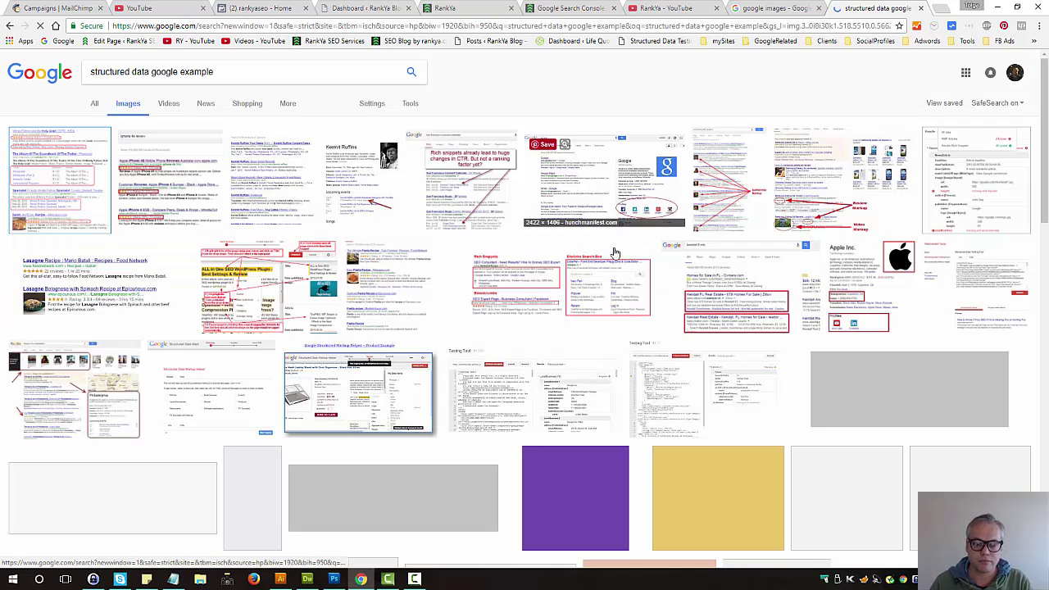
{"action": "scroll", "coordinate": [560, 273], "scroll_direction": "down", "scroll_amount": 2}
{"action": "scroll", "coordinate": [541, 283], "scroll_direction": "down", "scroll_amount": 10}
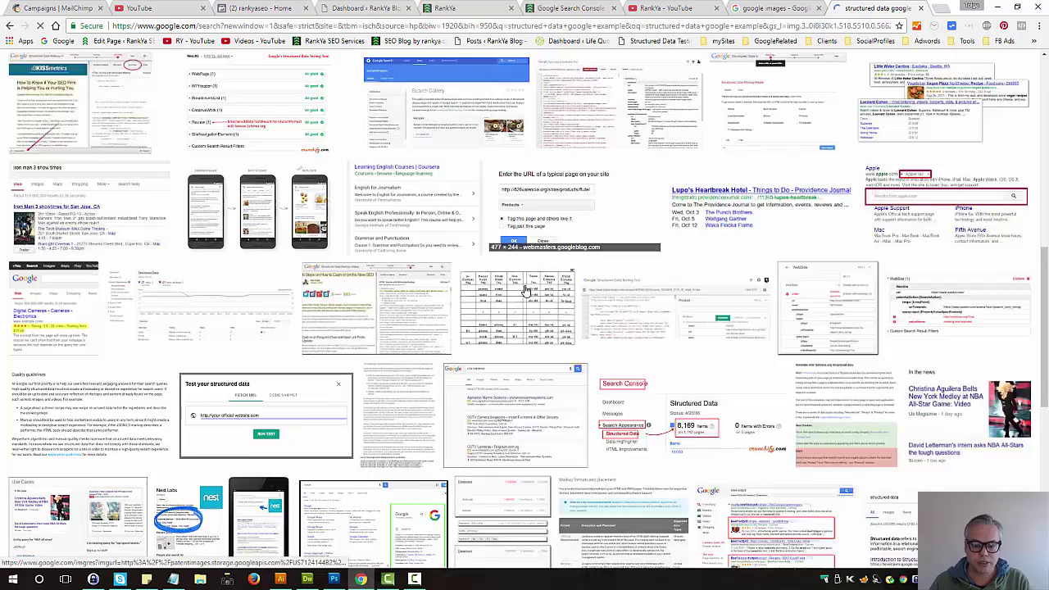
{"action": "scroll", "coordinate": [518, 295], "scroll_direction": "up", "scroll_amount": 10}
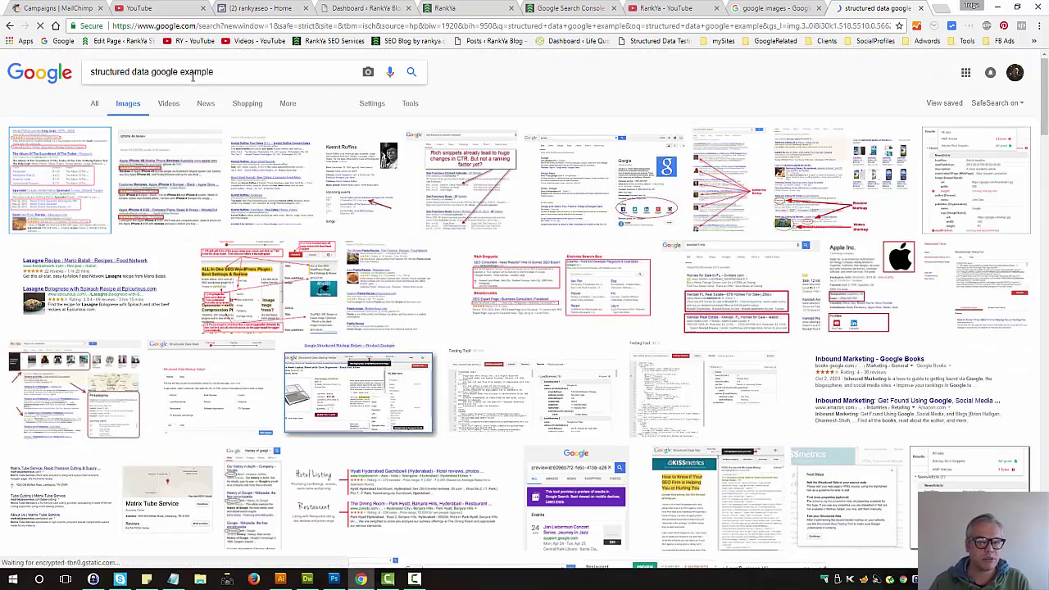
Drop 'example' from the query and rerun the search as 'structured data google'.
{"action": "double_click", "coordinate": [196, 72]}
{"action": "key", "text": "BackSpace"}
{"action": "key", "text": "Return"}
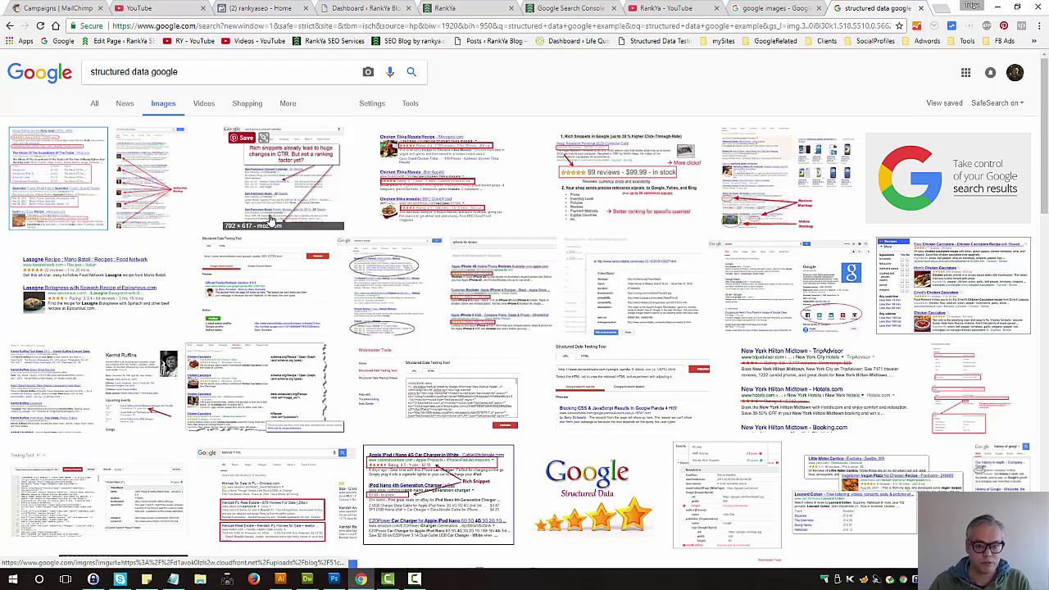
{"action": "scroll", "coordinate": [270, 226], "scroll_direction": "down", "scroll_amount": 3}
{"action": "scroll", "coordinate": [270, 225], "scroll_direction": "down", "scroll_amount": 2}
{"action": "scroll", "coordinate": [265, 234], "scroll_direction": "up", "scroll_amount": 5}
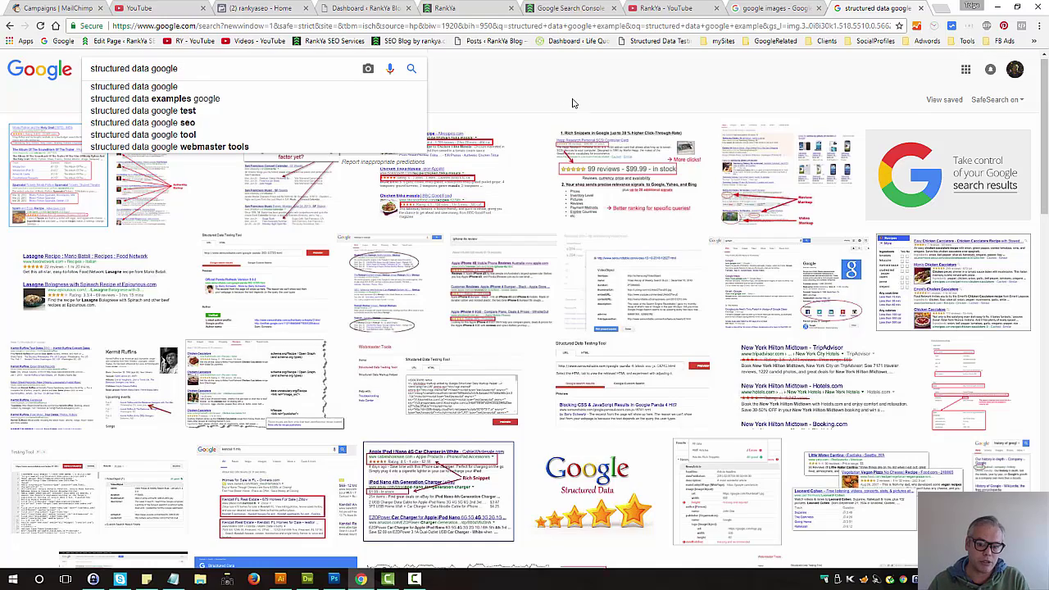
{"action": "scroll", "coordinate": [565, 105], "scroll_direction": "down", "scroll_amount": 7}
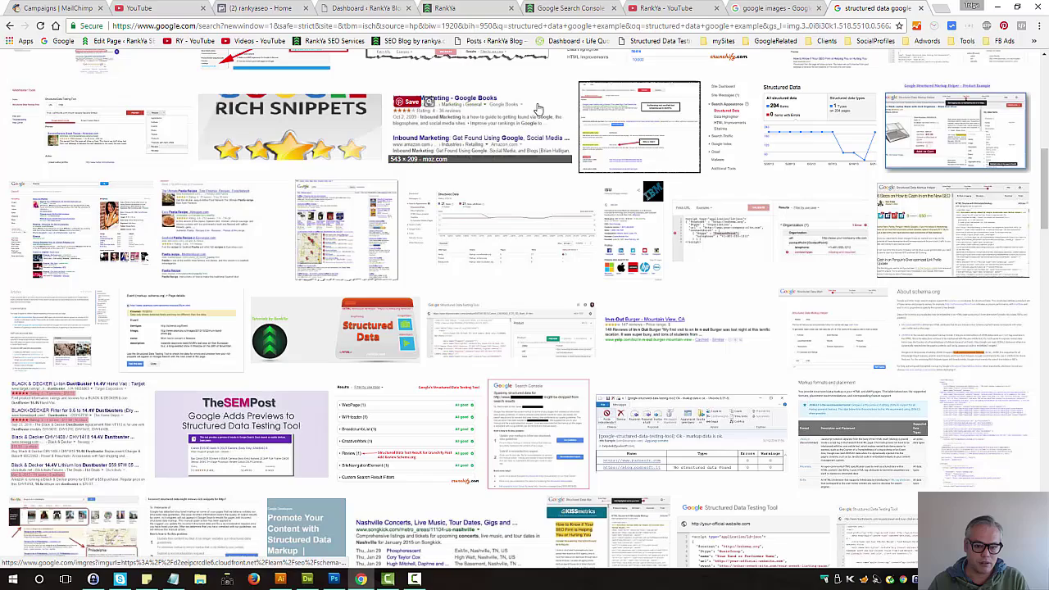
{"action": "scroll", "coordinate": [357, 334], "scroll_direction": "up", "scroll_amount": 7}
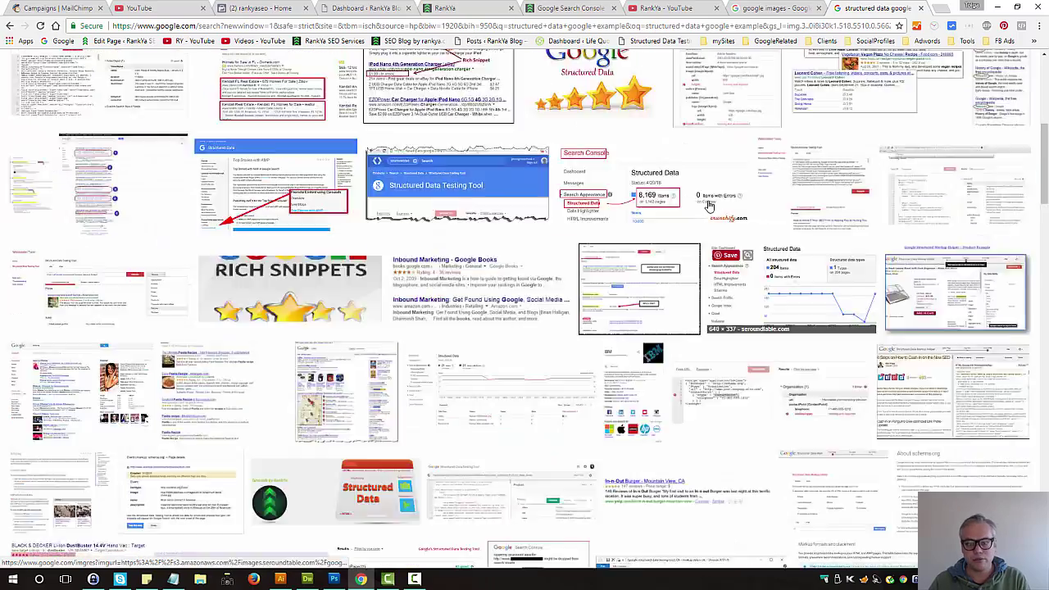
{"action": "scroll", "coordinate": [354, 454], "scroll_direction": "down", "scroll_amount": 5}
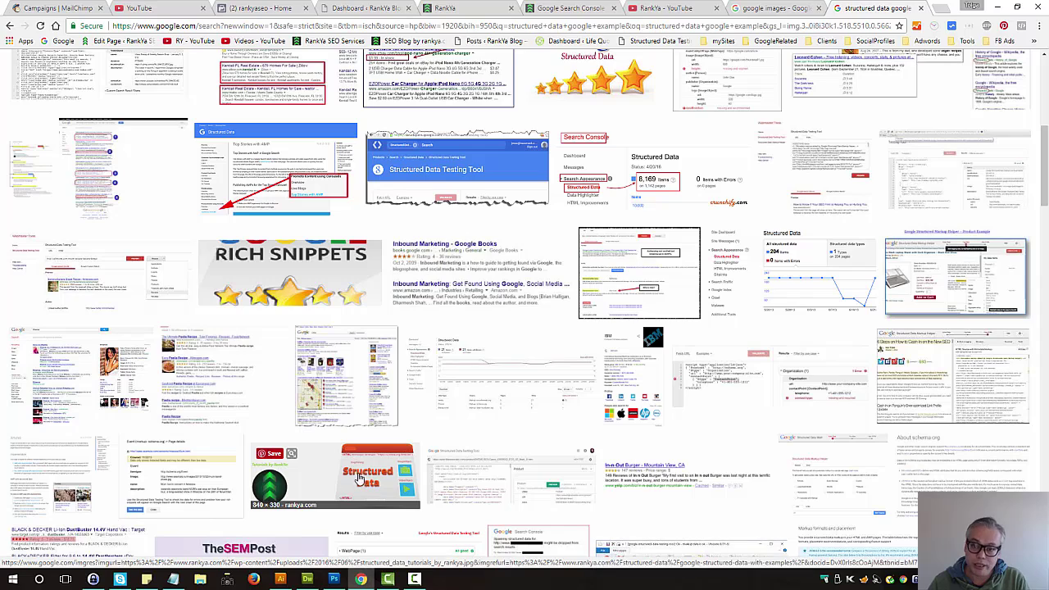
{"action": "scroll", "coordinate": [364, 480], "scroll_direction": "up", "scroll_amount": 5}
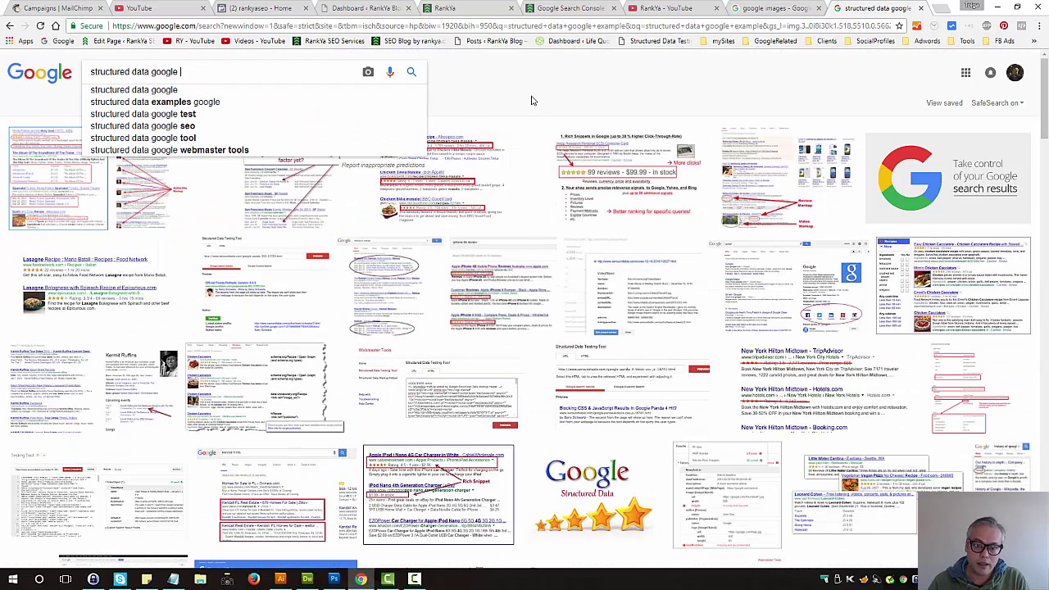
Preview the Structured Data header image full-size, then close the preview.
{"action": "left_click", "coordinate": [574, 101]}
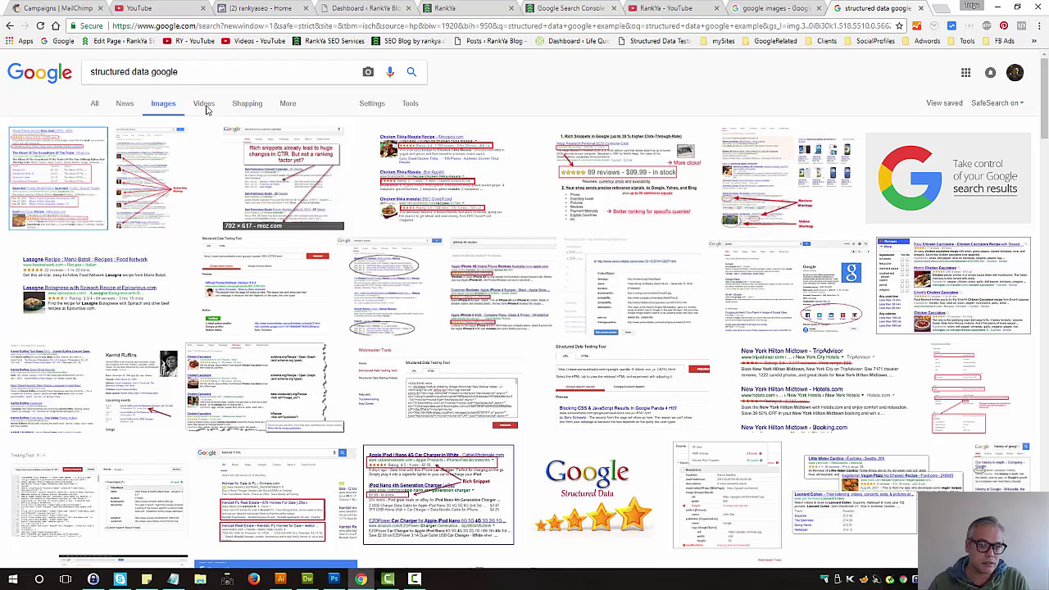
{"action": "scroll", "coordinate": [401, 129], "scroll_direction": "down", "scroll_amount": 10}
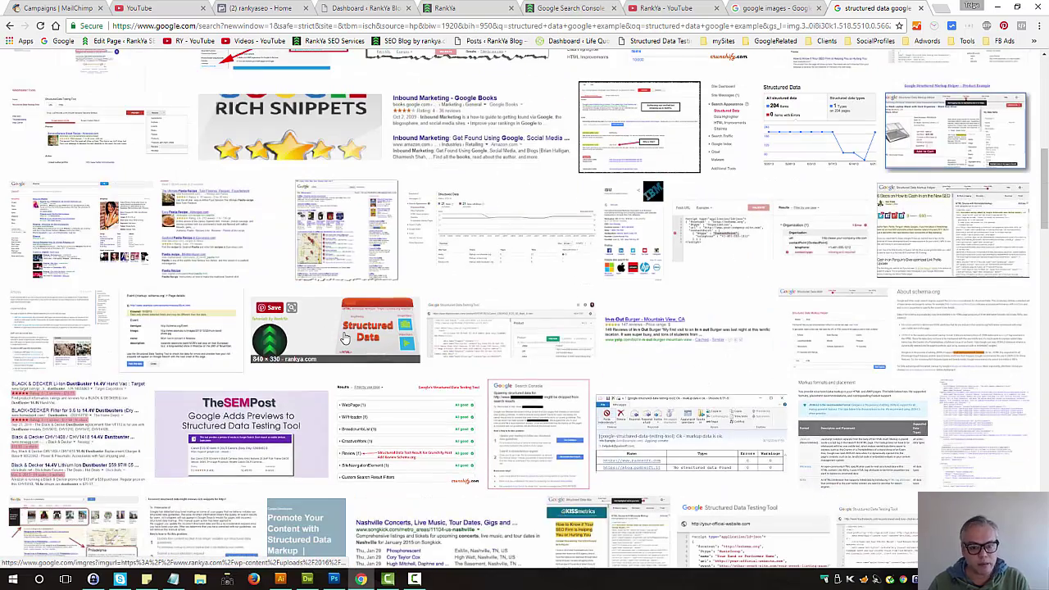
{"action": "left_click", "coordinate": [345, 339]}
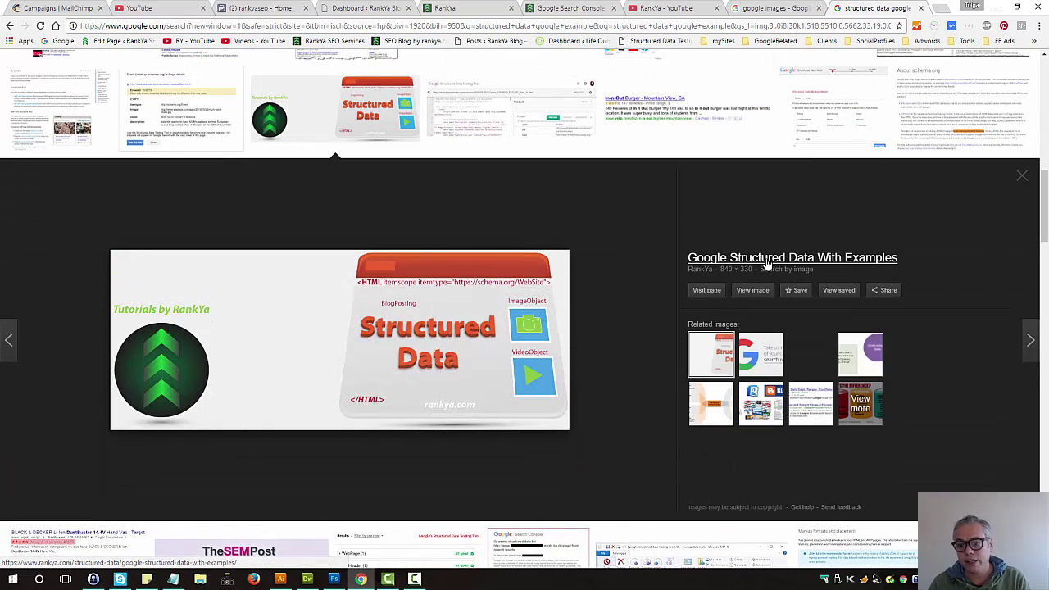
{"action": "left_click", "coordinate": [1022, 175]}
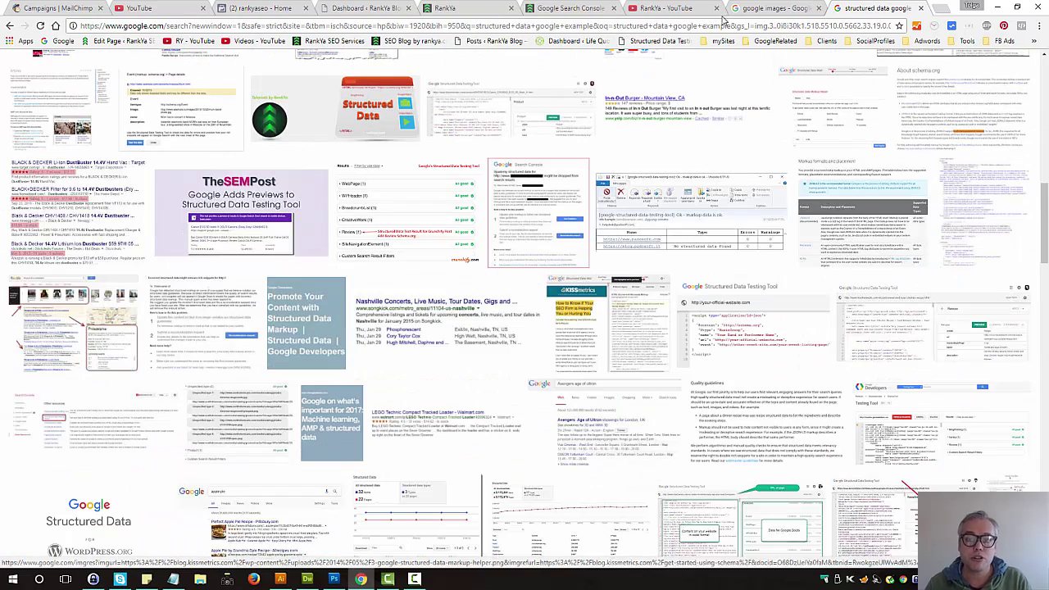
Close both image search tabs and open the post's header image in a new tab to check its filename.
{"action": "left_click", "coordinate": [817, 10]}
{"action": "left_click", "coordinate": [817, 10]}
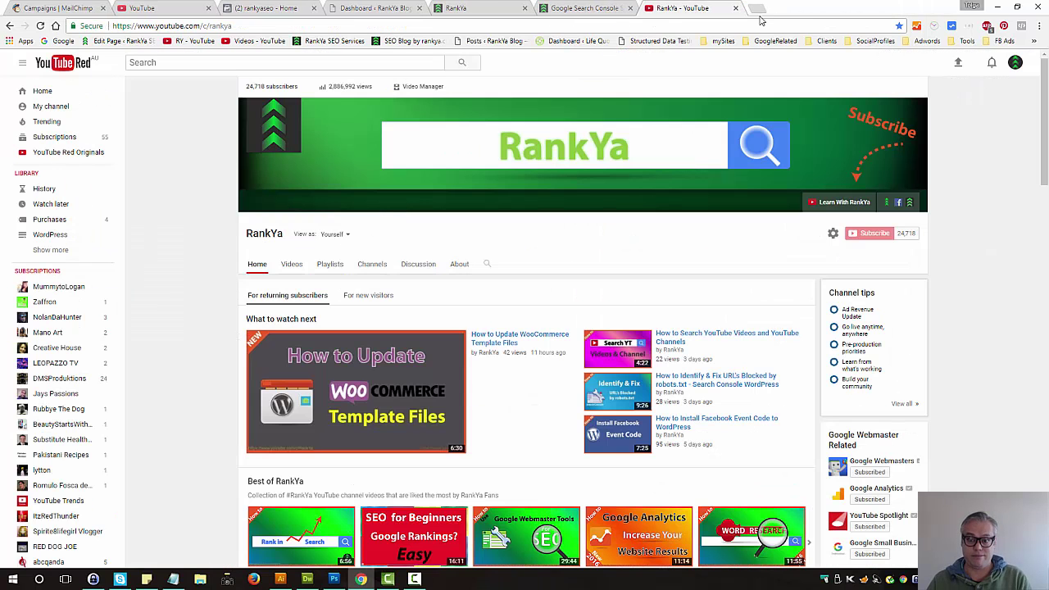
{"action": "left_click", "coordinate": [578, 7]}
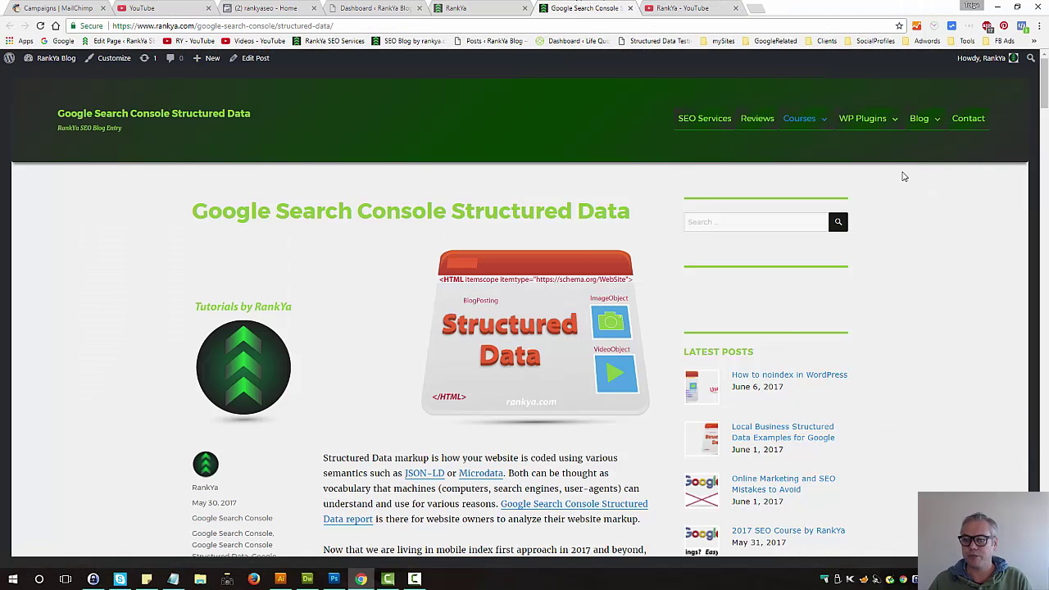
{"action": "right_click", "coordinate": [460, 325]}
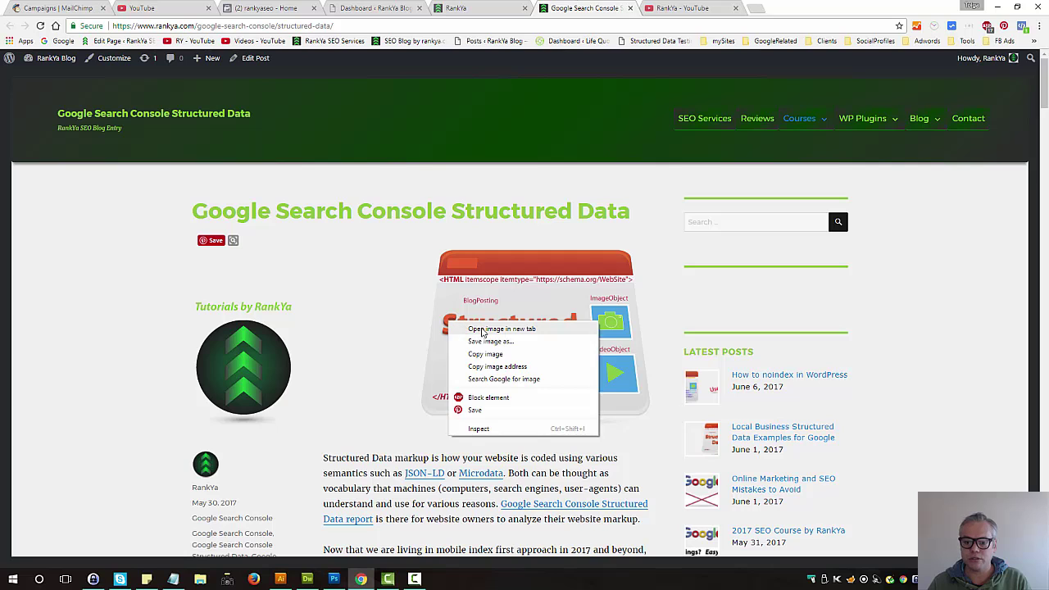
{"action": "left_click", "coordinate": [500, 329]}
{"action": "left_click", "coordinate": [686, 8]}
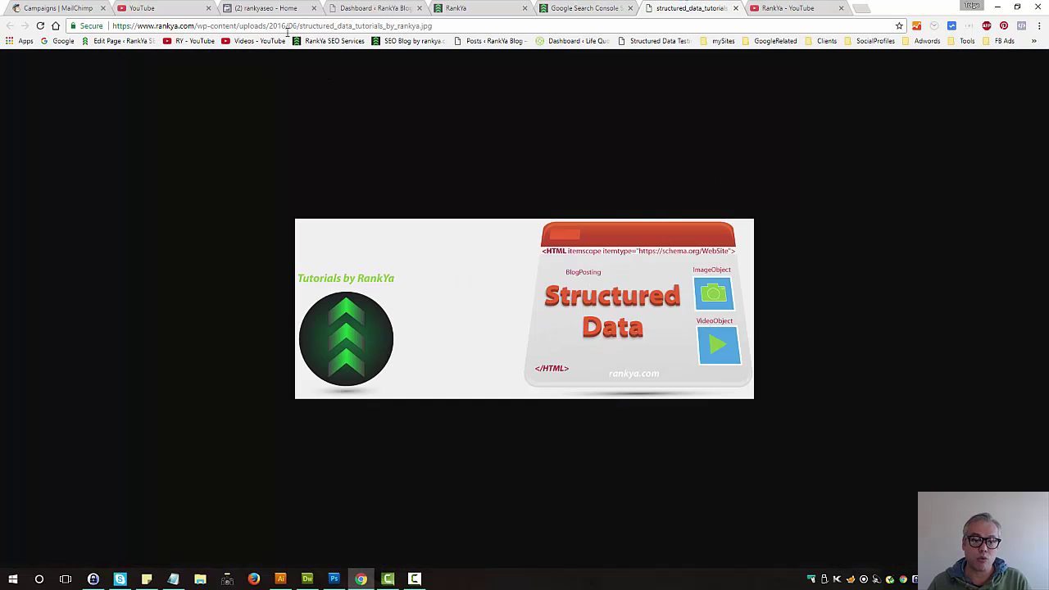
{"action": "left_click_drag", "start_coordinate": [299, 26], "coordinate": [431, 26]}
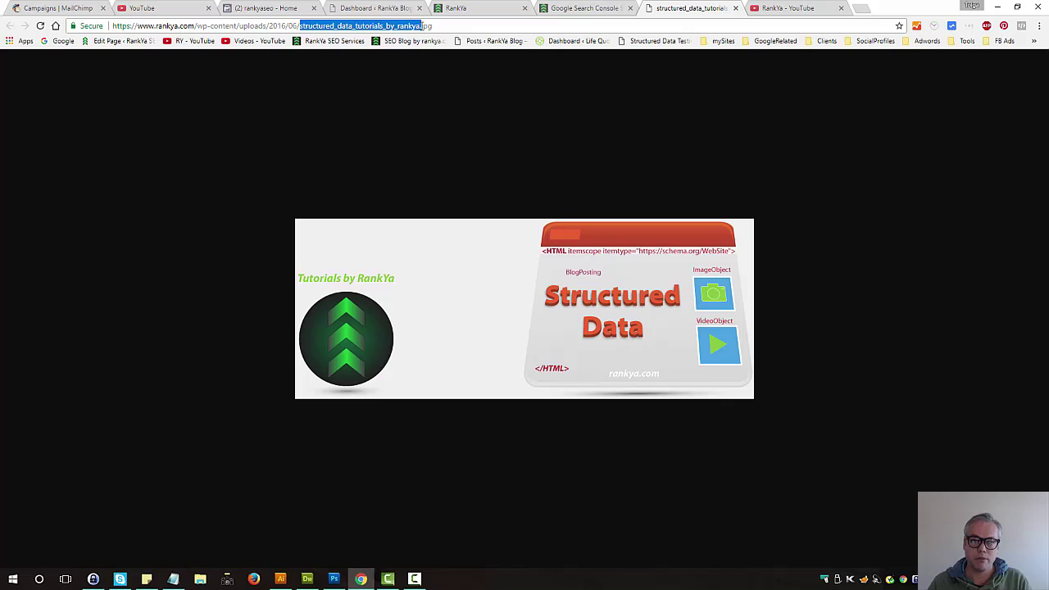
{"action": "left_click", "coordinate": [461, 29]}
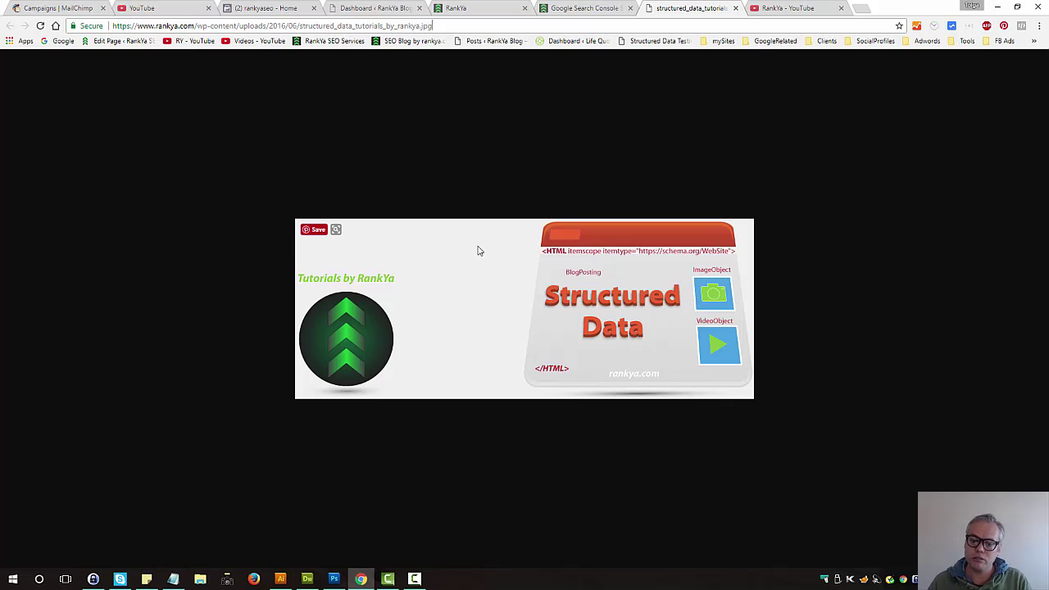
Minimize Chrome and open structured_data_tutorials_by_rankya.jpg from the desktop in Photoshop.
{"action": "left_click", "coordinate": [551, 9]}
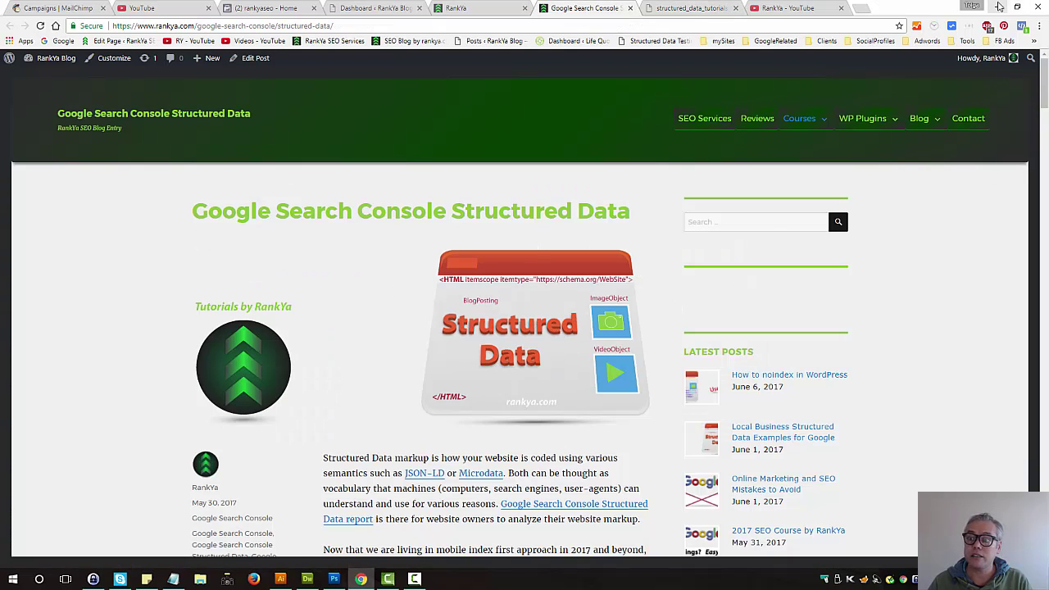
{"action": "left_click", "coordinate": [997, 7]}
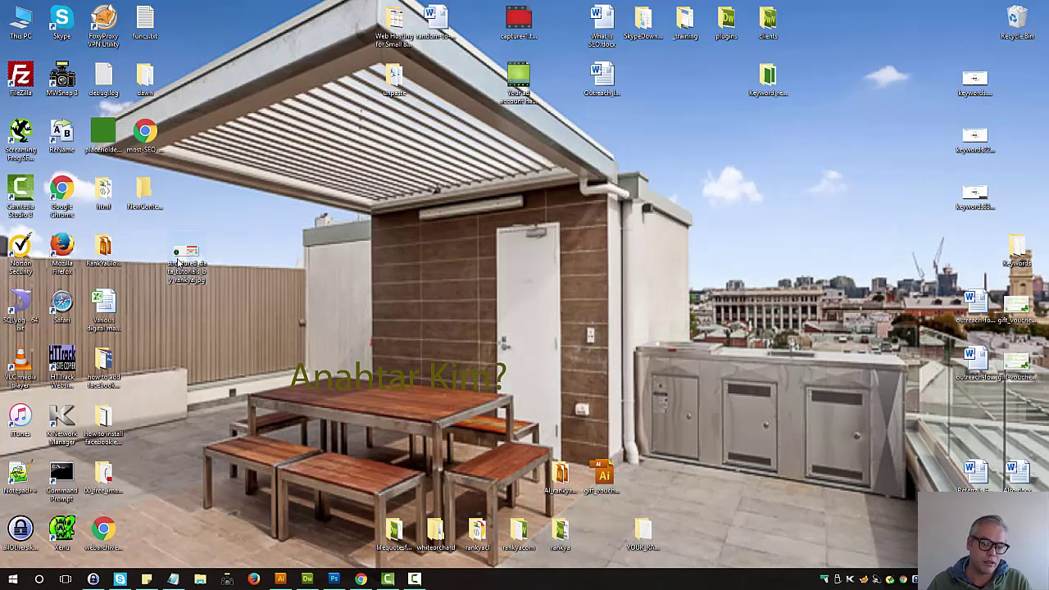
{"action": "mouse_move", "coordinate": [177, 260]}
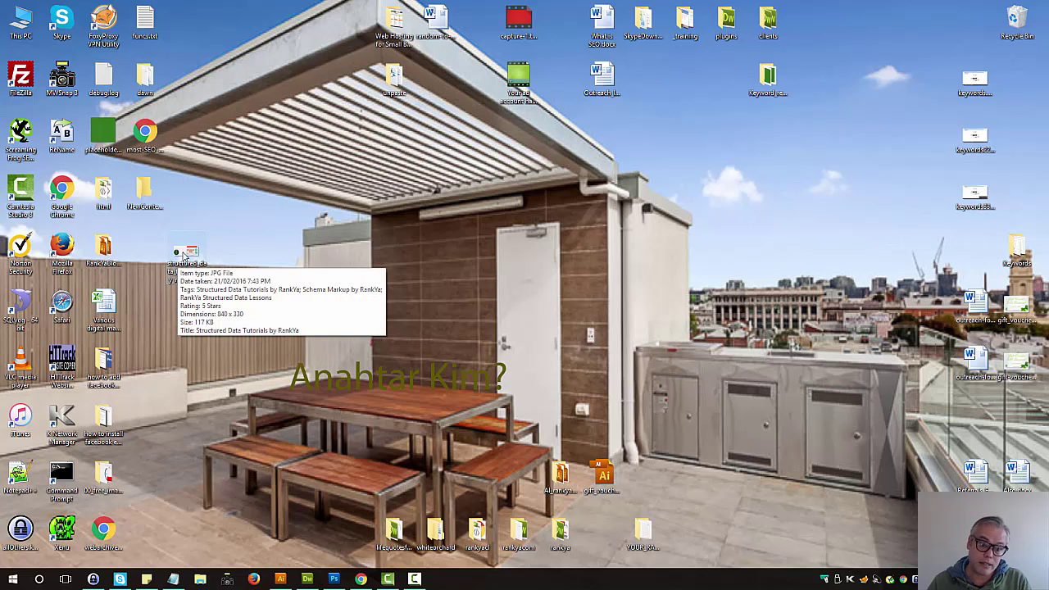
{"action": "double_click", "coordinate": [184, 256]}
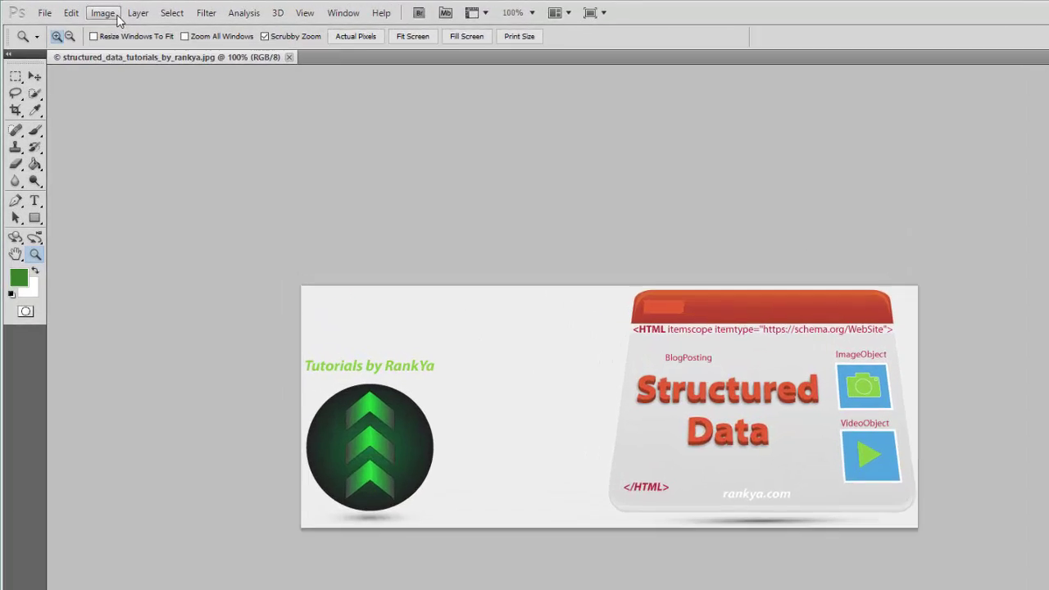
{"action": "left_click", "coordinate": [76, 9]}
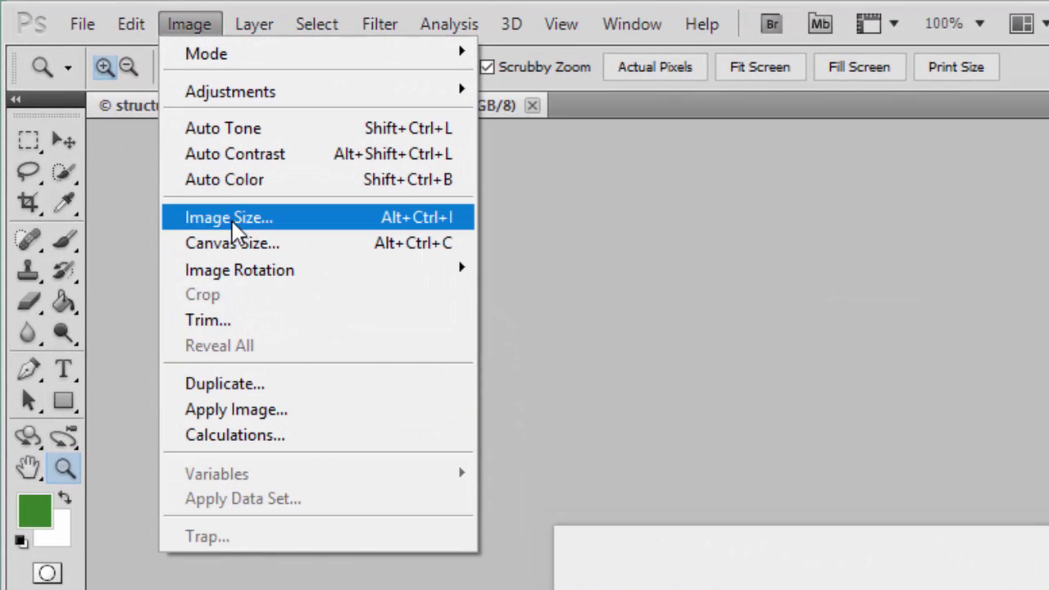
{"action": "left_click", "coordinate": [178, 24]}
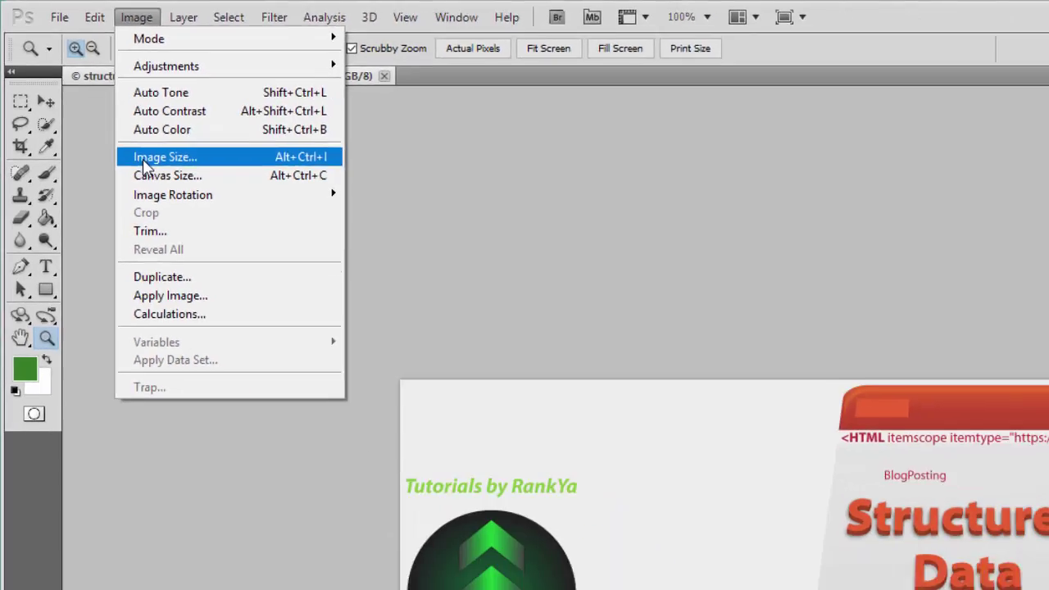
{"action": "left_click", "coordinate": [201, 220]}
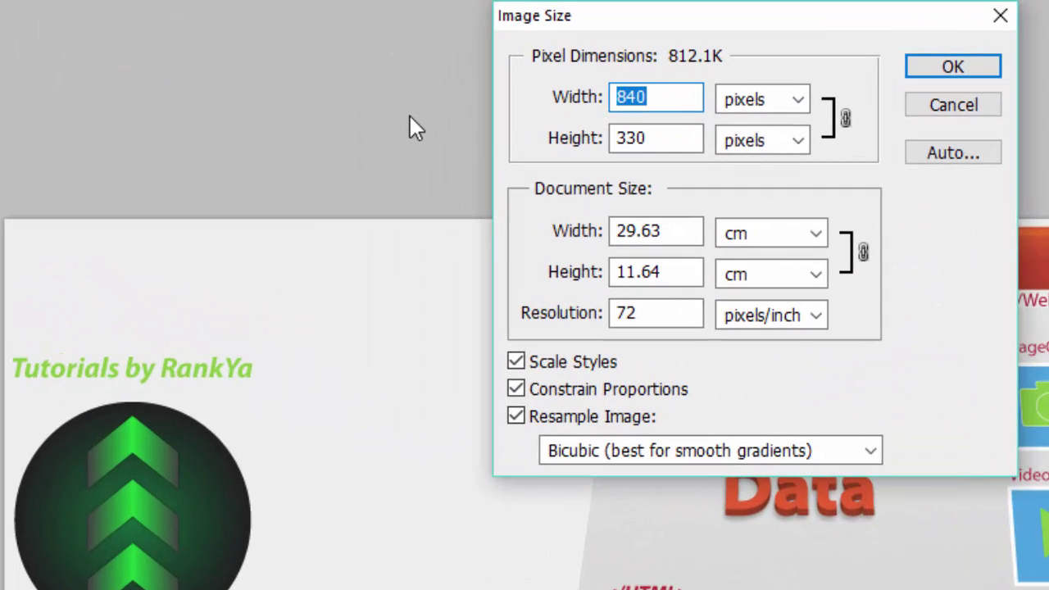
{"action": "left_click", "coordinate": [968, 108]}
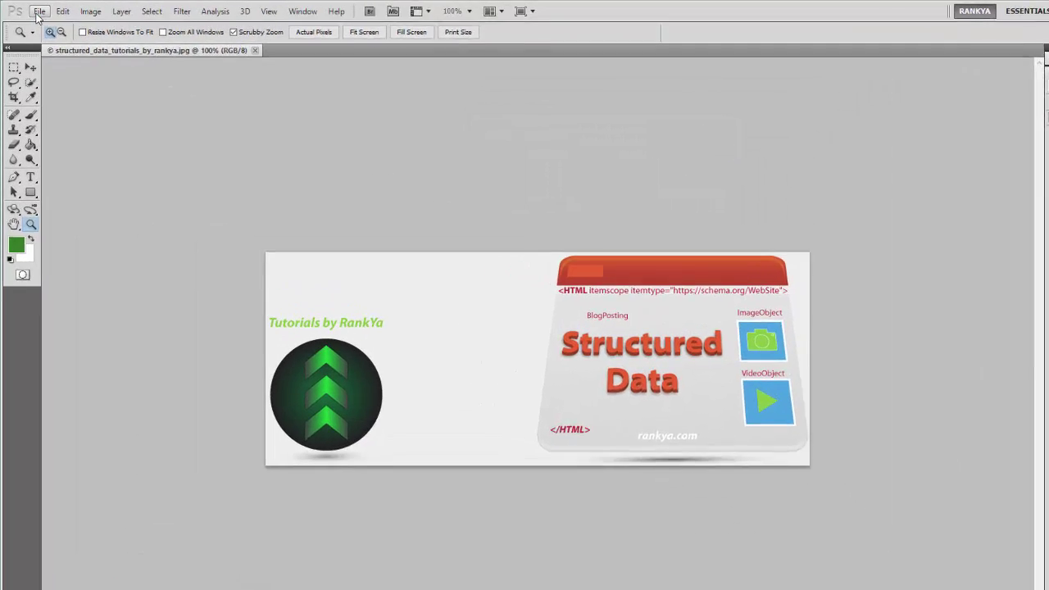
Open Save for Web & Devices, set JPEG to Maximum quality, then try PNG-24 (107.8K estimate).
{"action": "left_click", "coordinate": [33, 10]}
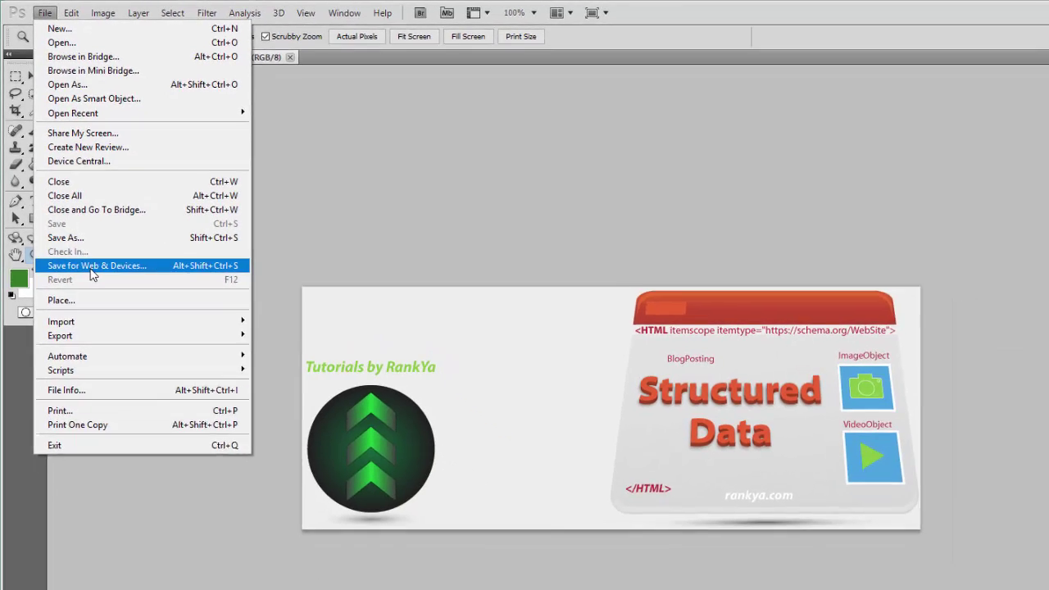
{"action": "left_click", "coordinate": [115, 336]}
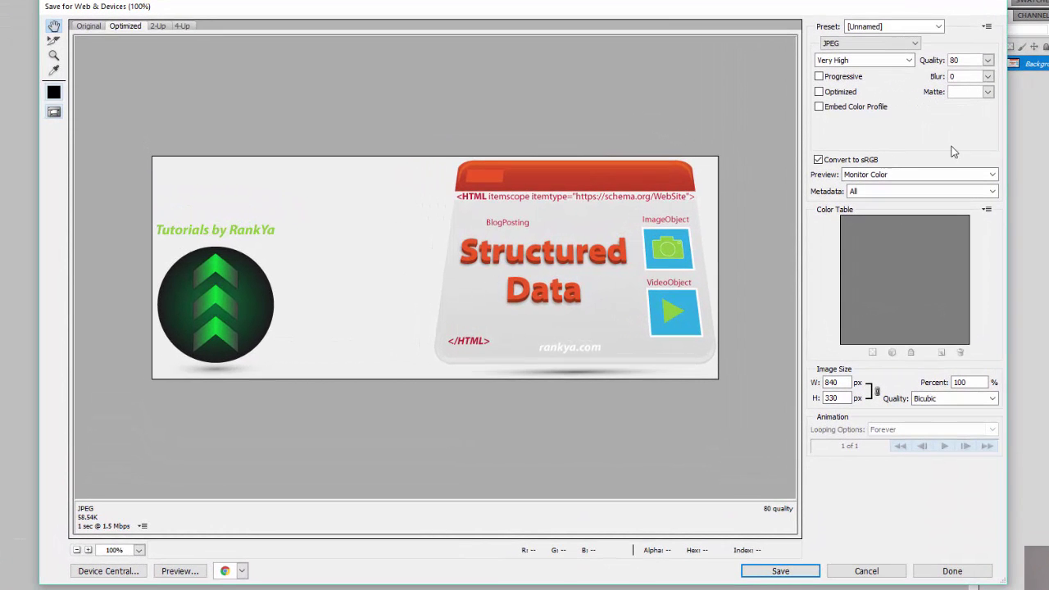
{"action": "left_click", "coordinate": [914, 45]}
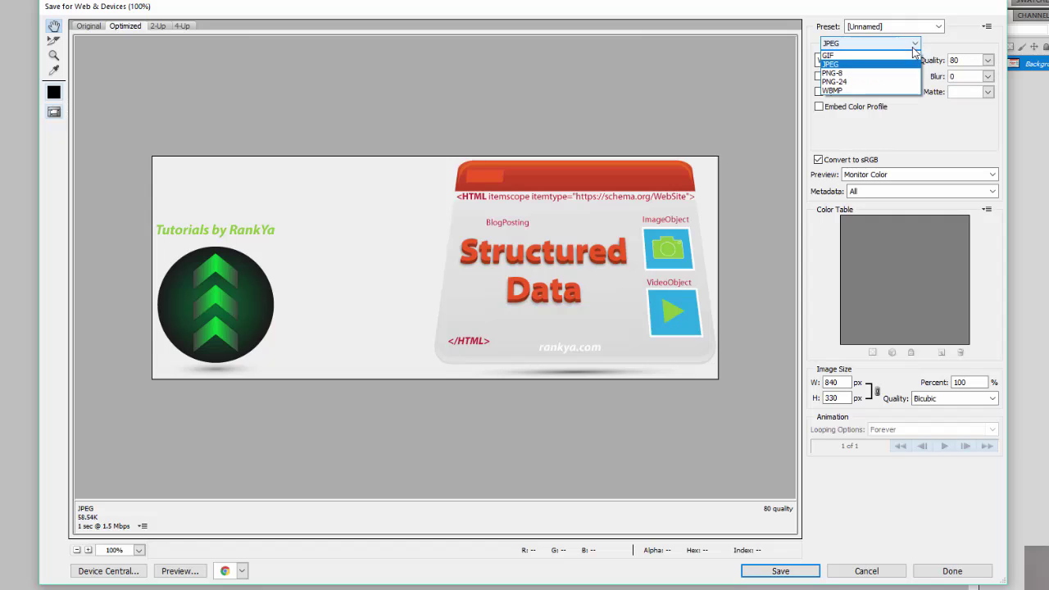
{"action": "left_click", "coordinate": [831, 65]}
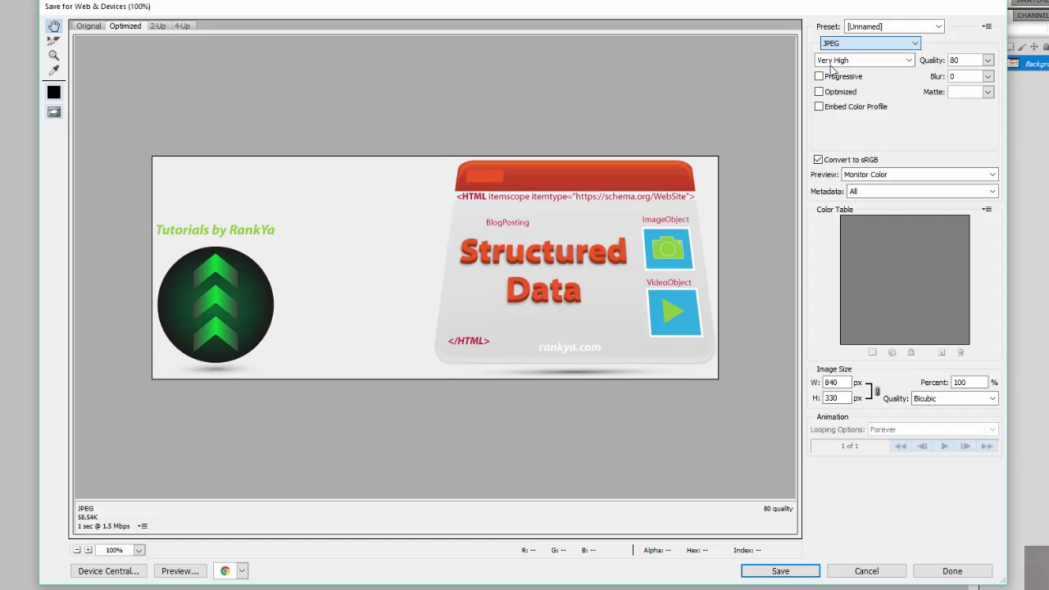
{"action": "left_click", "coordinate": [910, 61]}
{"action": "left_click", "coordinate": [885, 117]}
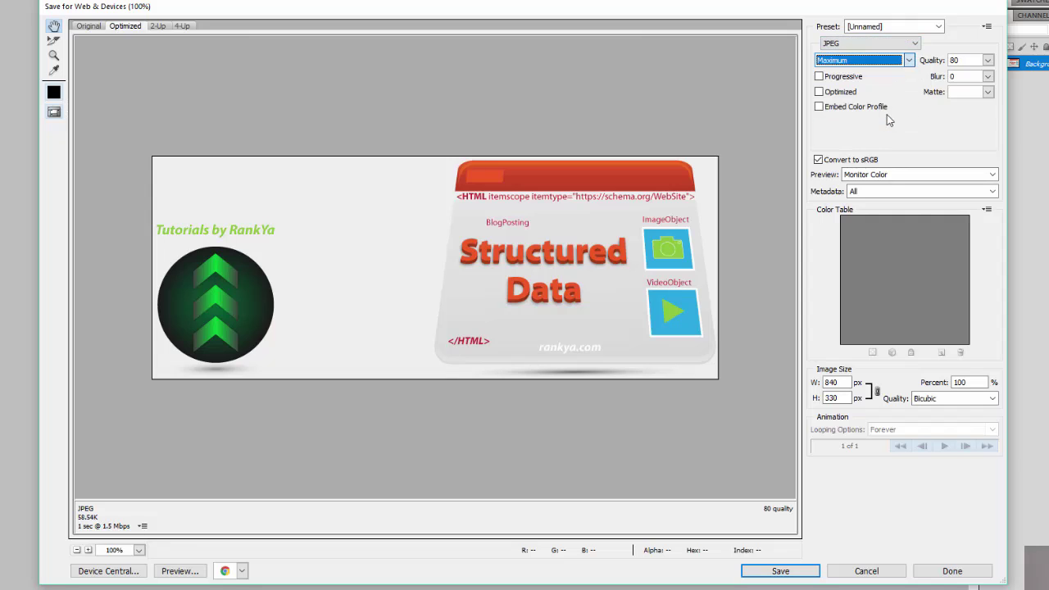
{"action": "left_click", "coordinate": [910, 45]}
{"action": "left_click", "coordinate": [876, 83]}
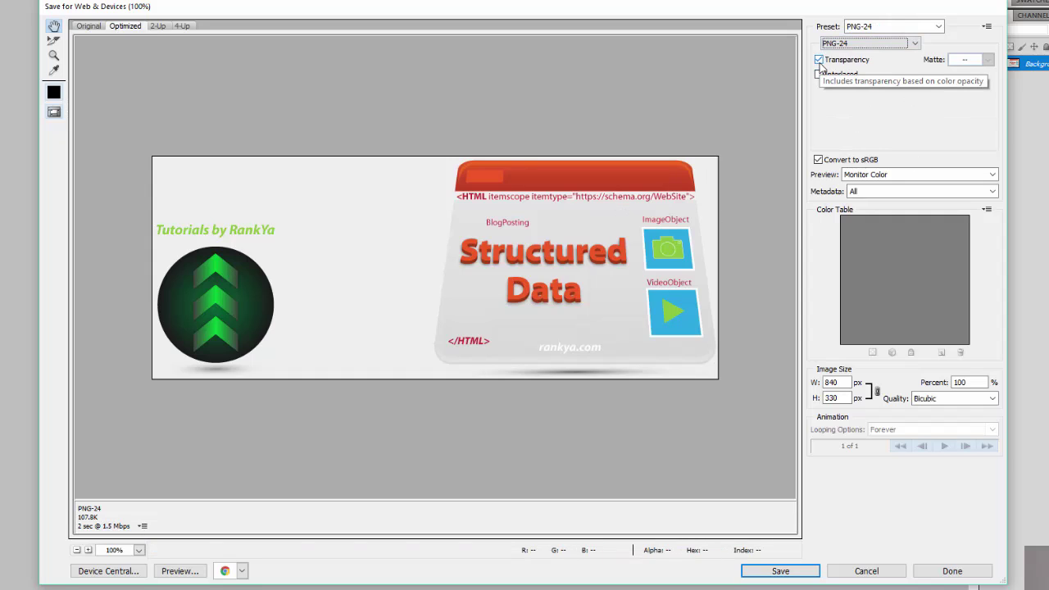
Try PNG-24 without transparency, then return the export to JPEG Maximum 100 (107.7K).
{"action": "left_click", "coordinate": [912, 43]}
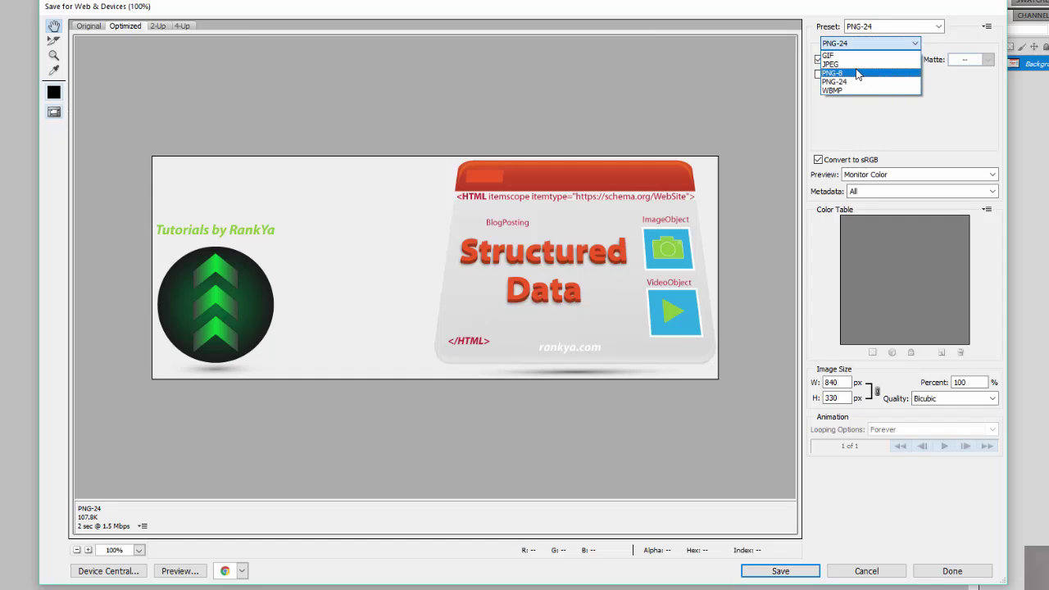
{"action": "left_click", "coordinate": [852, 82]}
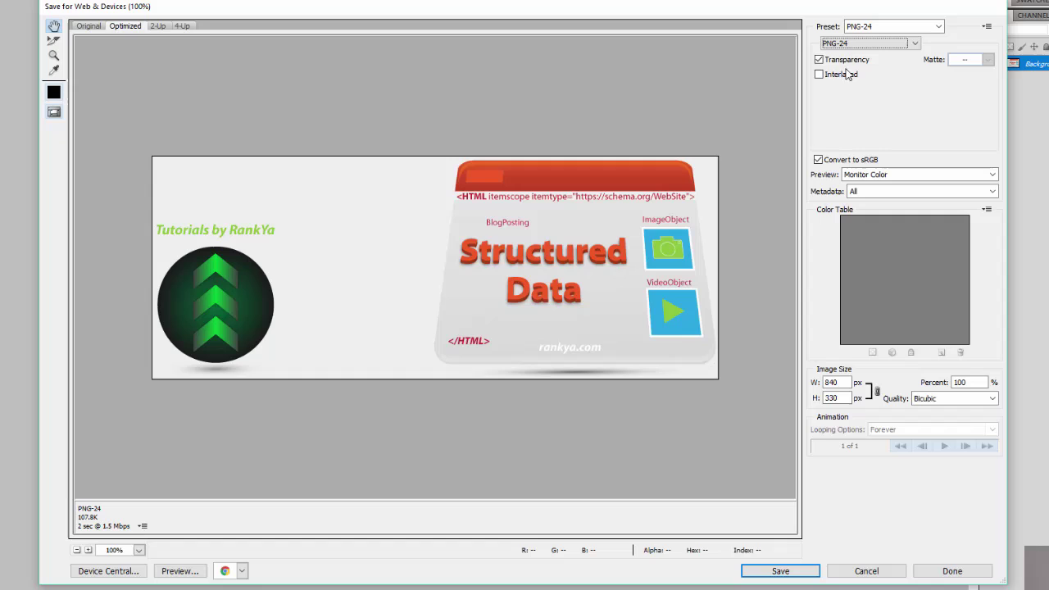
{"action": "left_click", "coordinate": [819, 60]}
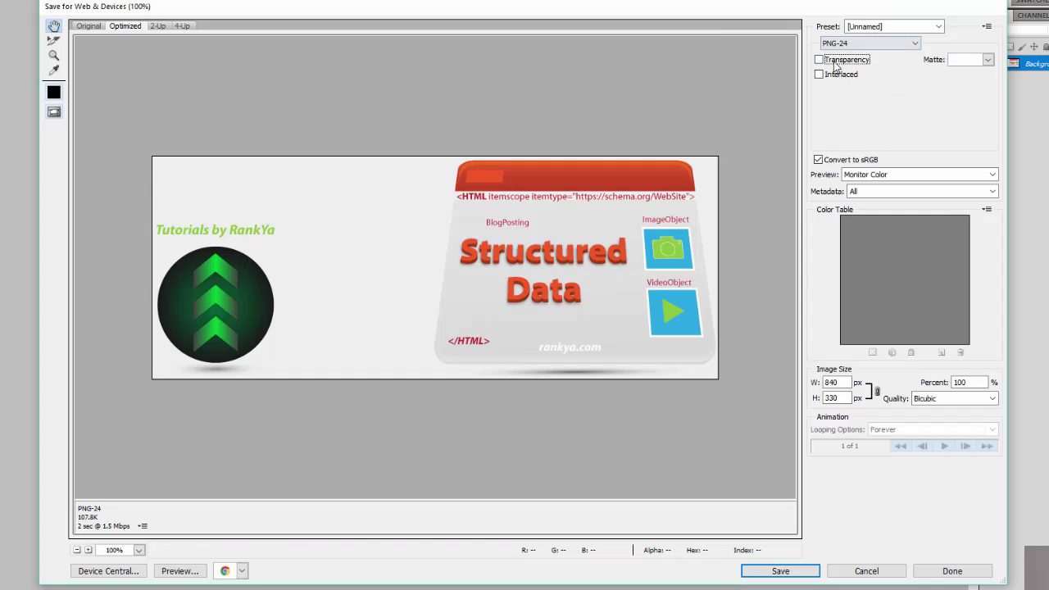
{"action": "left_click", "coordinate": [990, 64]}
{"action": "left_click", "coordinate": [884, 118]}
{"action": "left_click", "coordinate": [915, 44]}
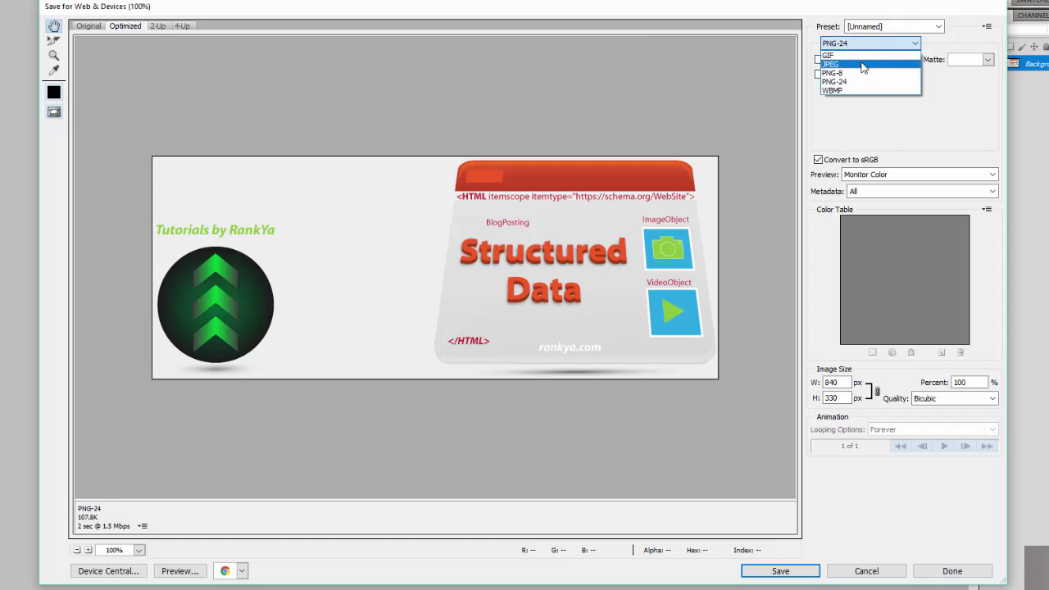
{"action": "left_click", "coordinate": [863, 65]}
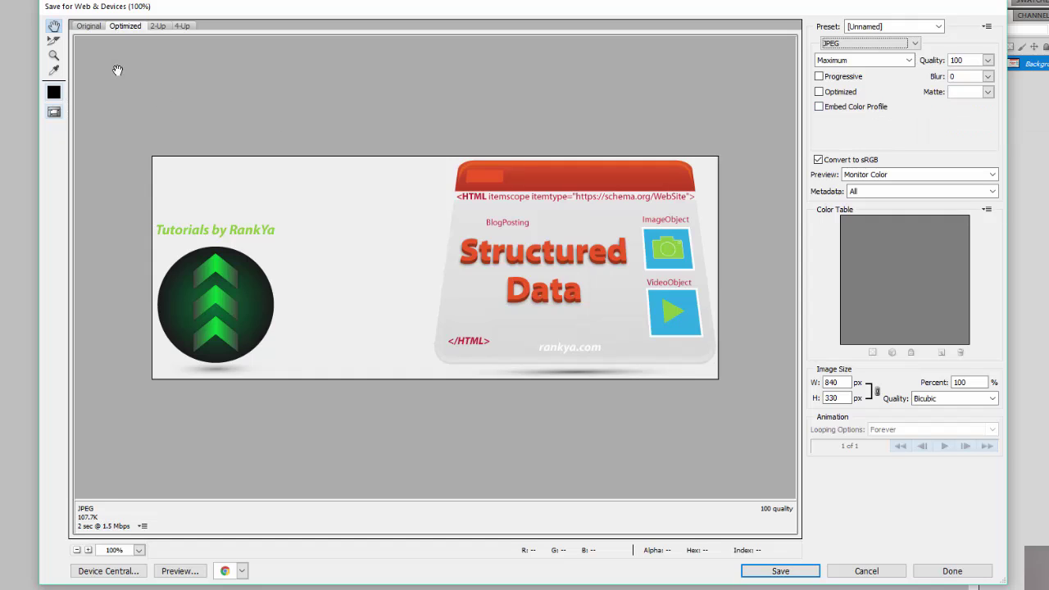
{"action": "left_click", "coordinate": [92, 27]}
{"action": "left_click", "coordinate": [134, 31]}
{"action": "left_click", "coordinate": [158, 27]}
{"action": "left_click", "coordinate": [182, 26]}
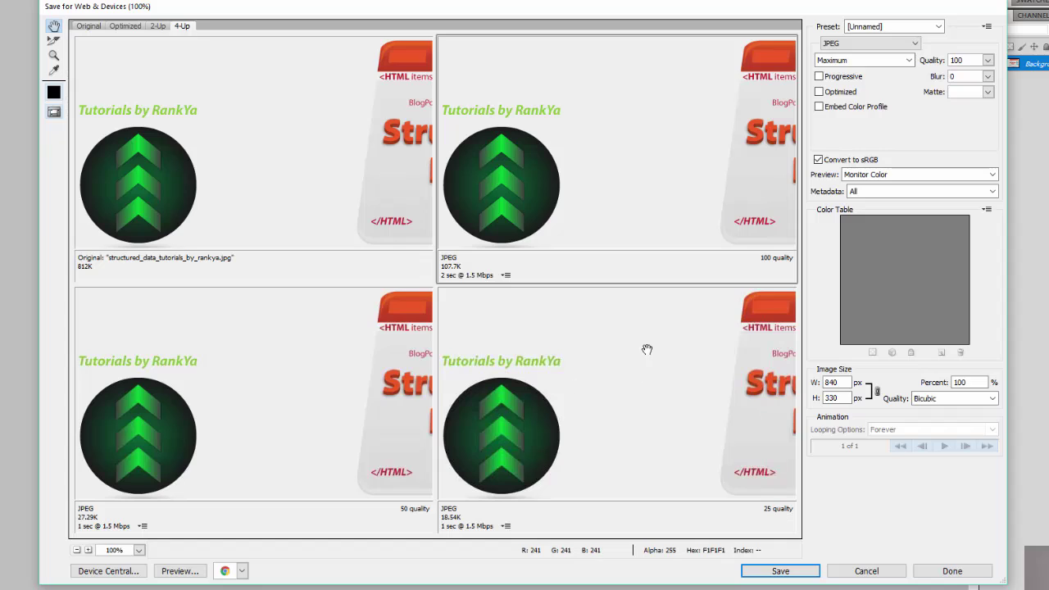
{"action": "left_click", "coordinate": [123, 26]}
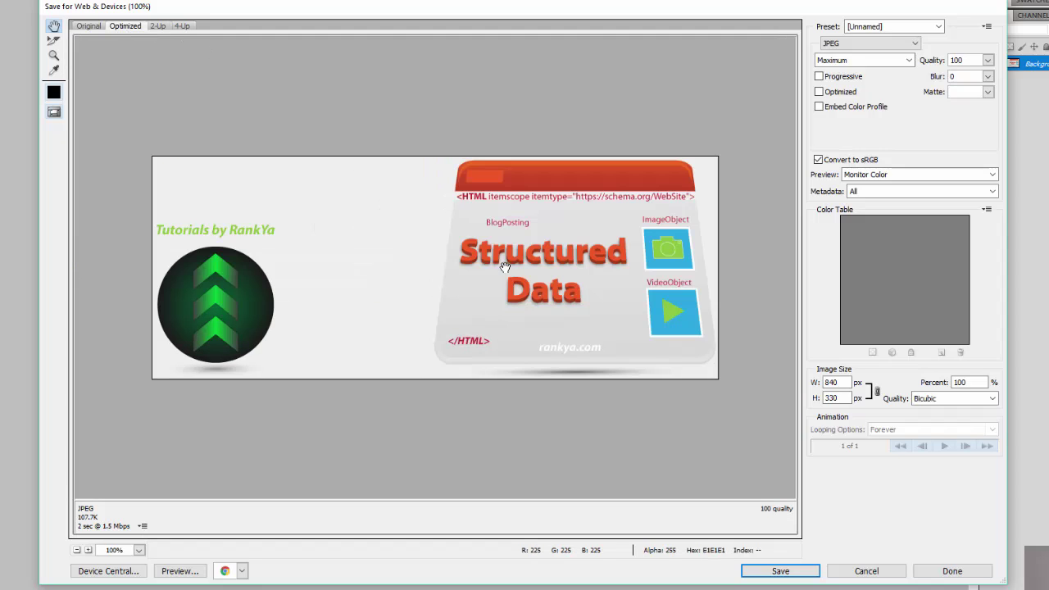
Set JPEG quality to 55 for a 35.42K estimate, leaving Progressive off, and check the preview zoomed in.
{"action": "left_click", "coordinate": [958, 60]}
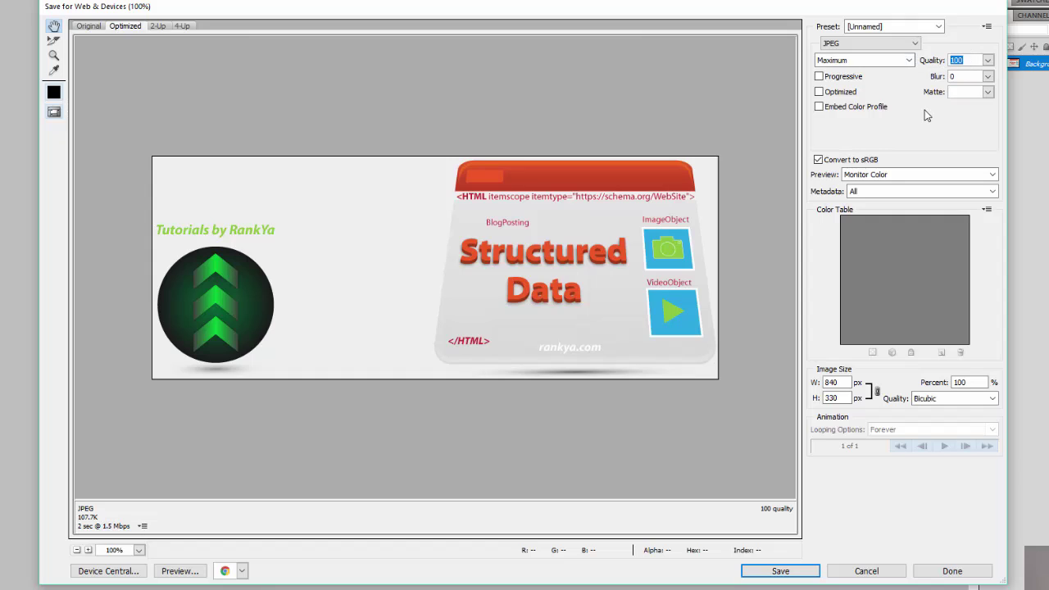
{"action": "type", "text": "55"}
{"action": "double_click", "coordinate": [970, 59]}
{"action": "left_click", "coordinate": [839, 77]}
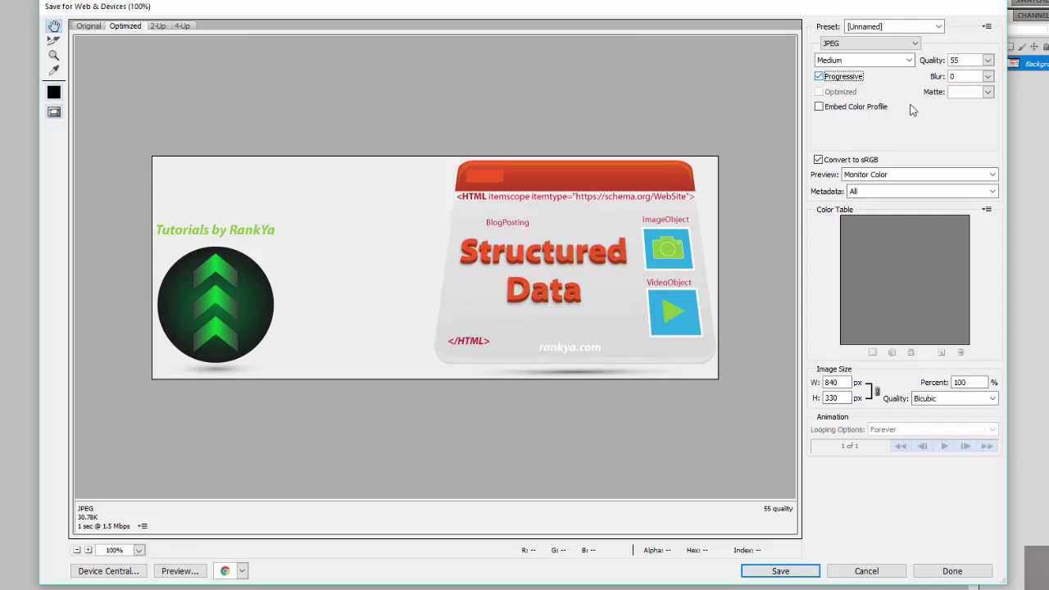
{"action": "left_click", "coordinate": [838, 77]}
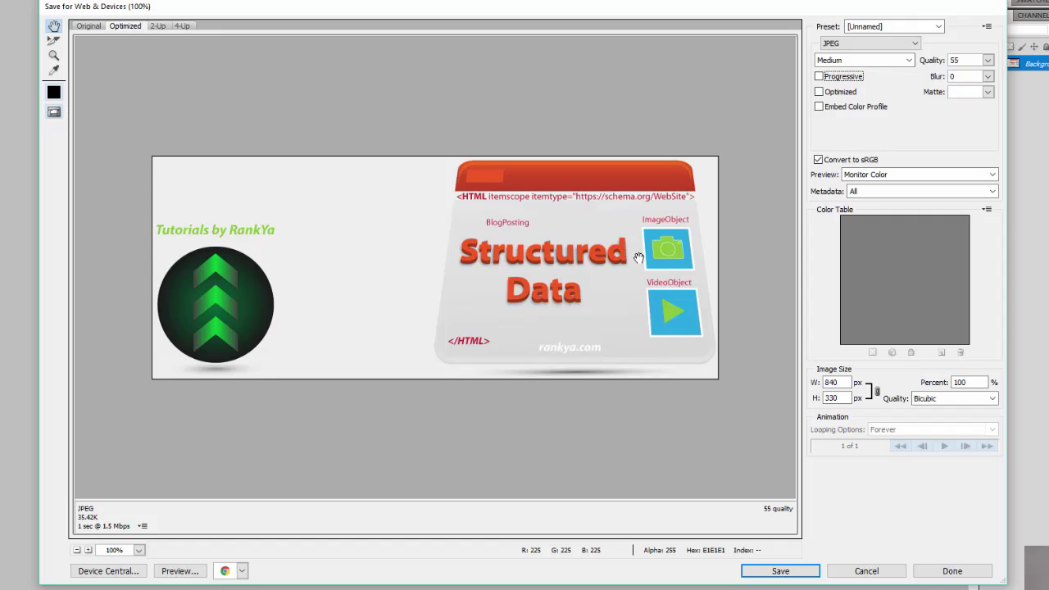
{"action": "key", "text": "ctrl+plus"}
{"action": "key", "text": "ctrl+plus"}
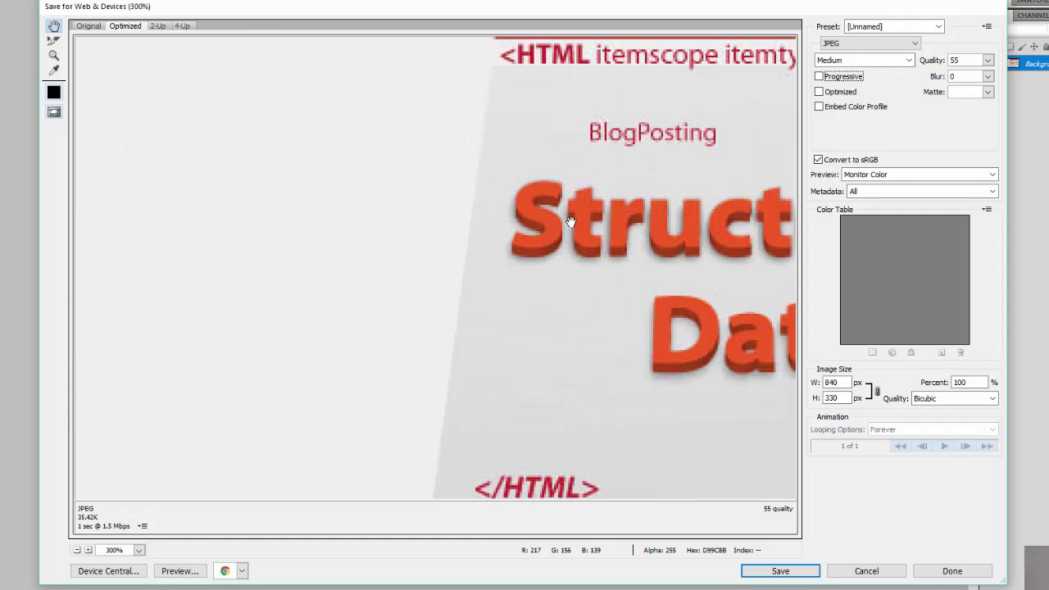
{"action": "key", "text": "ctrl+minus"}
{"action": "key", "text": "ctrl+minus"}
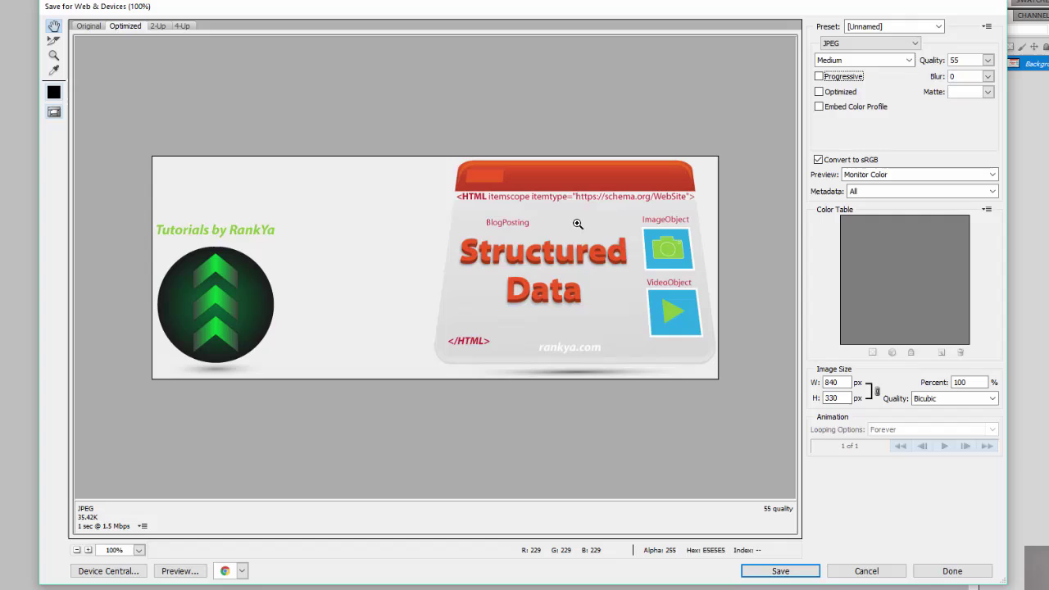
Try the Maximum and Very High JPEG quality presets, ending on Very High.
{"action": "left_click", "coordinate": [909, 60]}
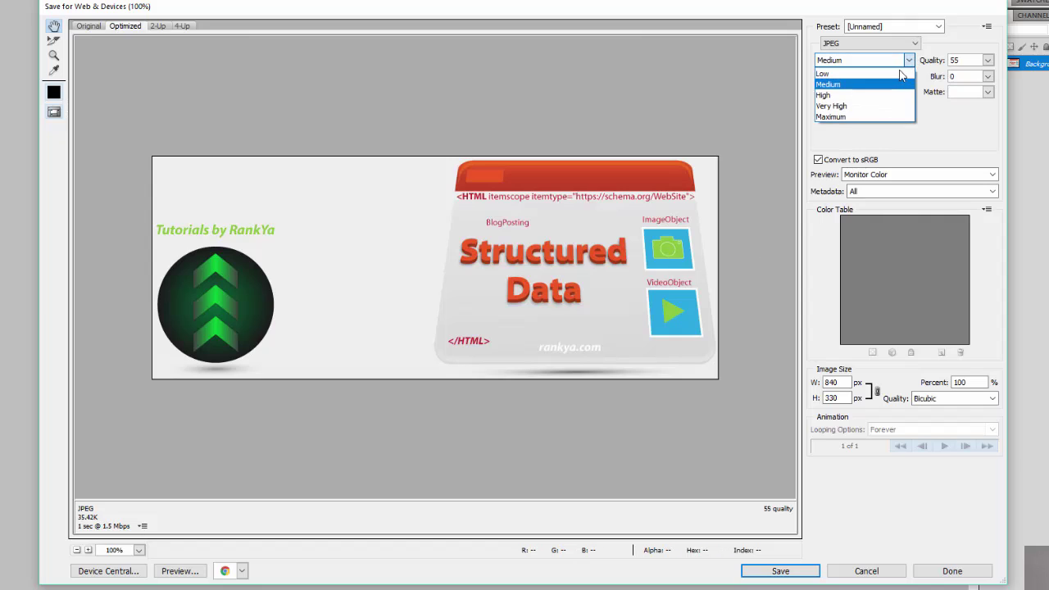
{"action": "left_click", "coordinate": [830, 117]}
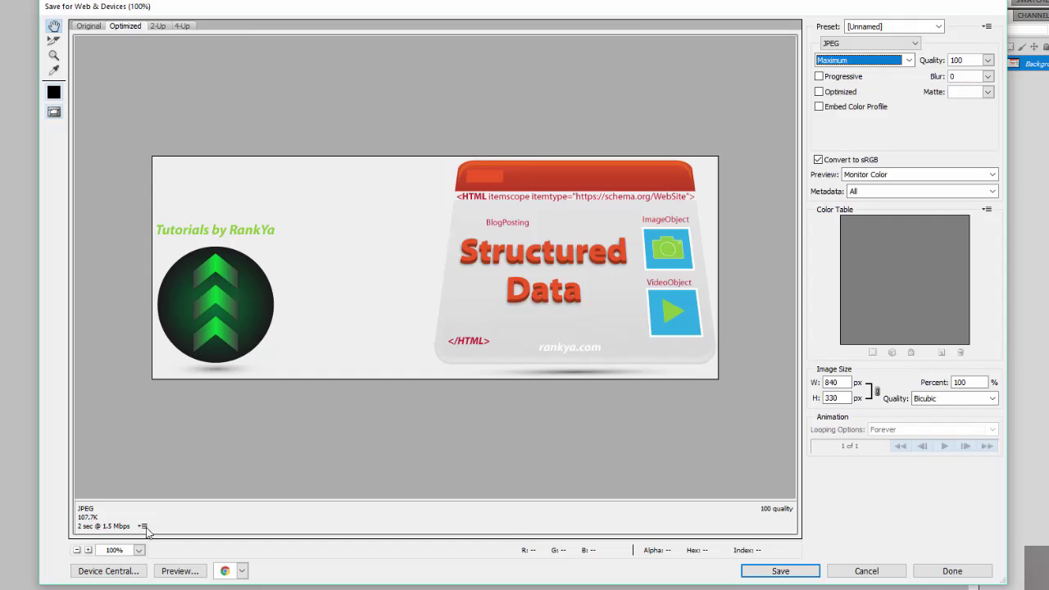
{"action": "left_click", "coordinate": [909, 60]}
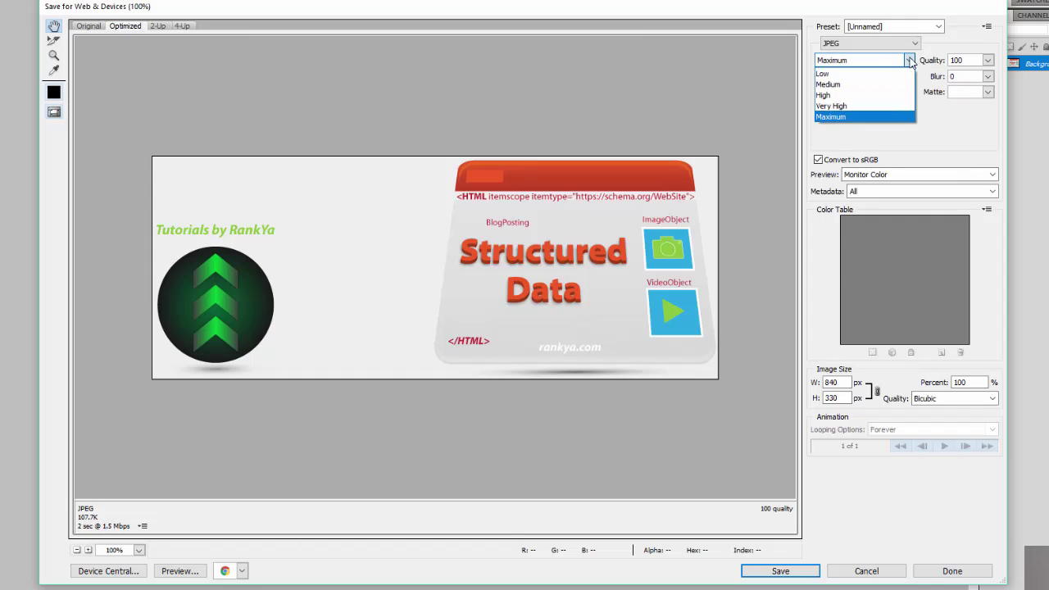
{"action": "left_click", "coordinate": [846, 106]}
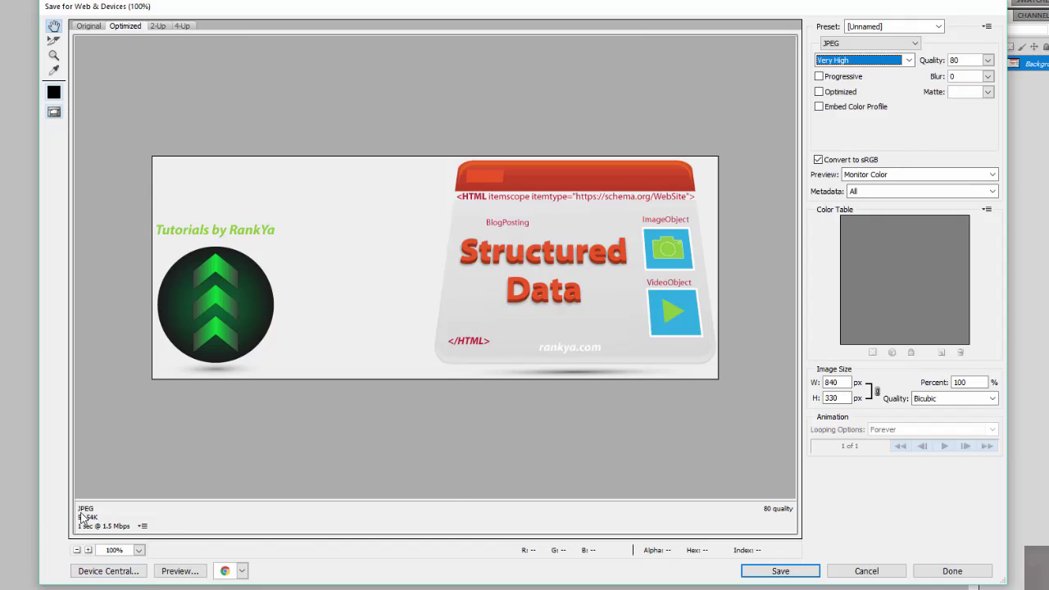
{"action": "left_click", "coordinate": [909, 60]}
{"action": "left_click", "coordinate": [868, 114]}
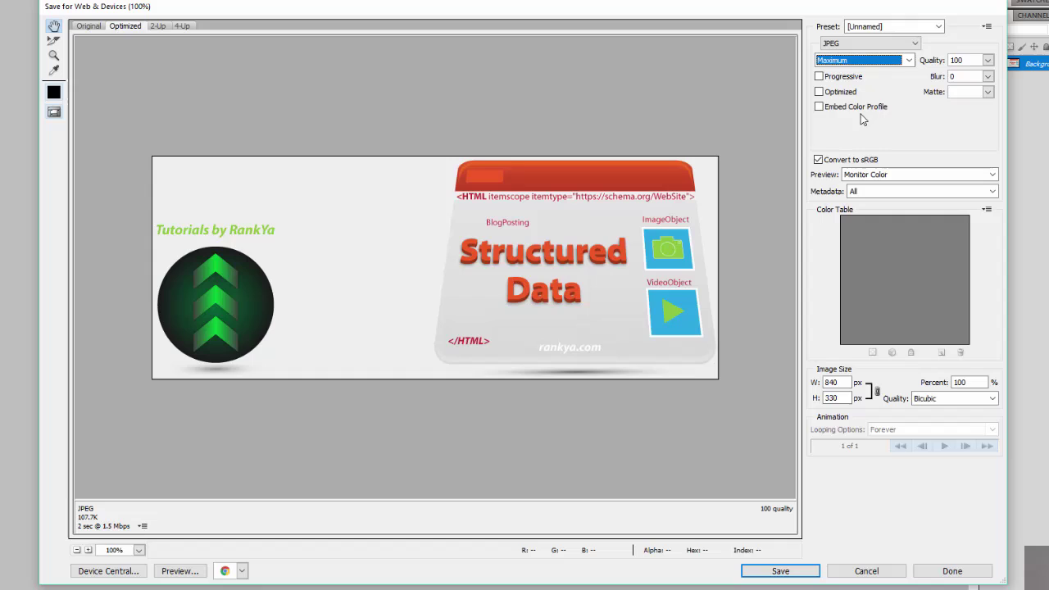
{"action": "left_click", "coordinate": [909, 61]}
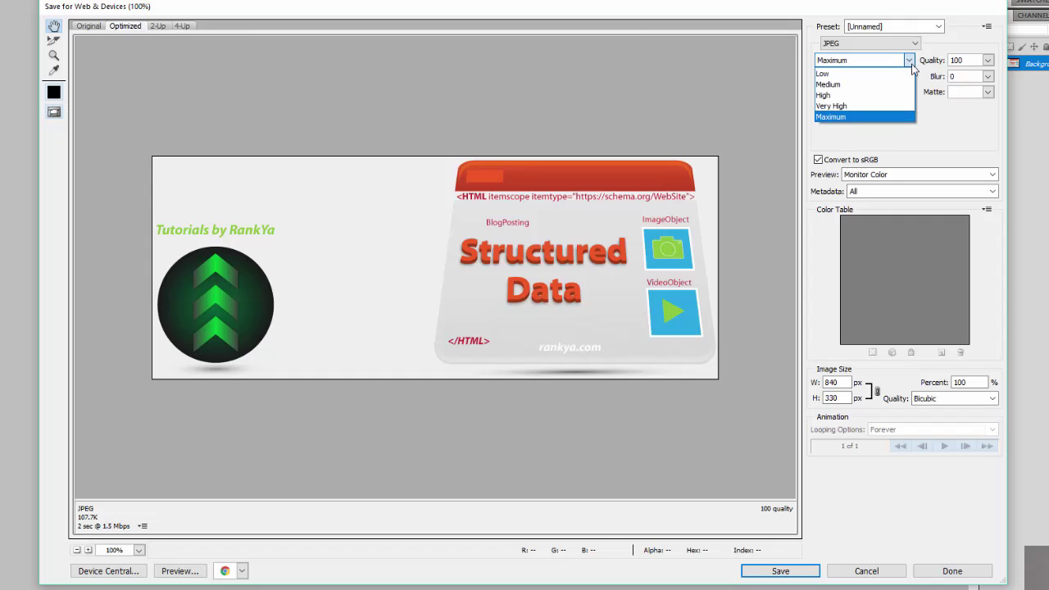
{"action": "left_click", "coordinate": [885, 106]}
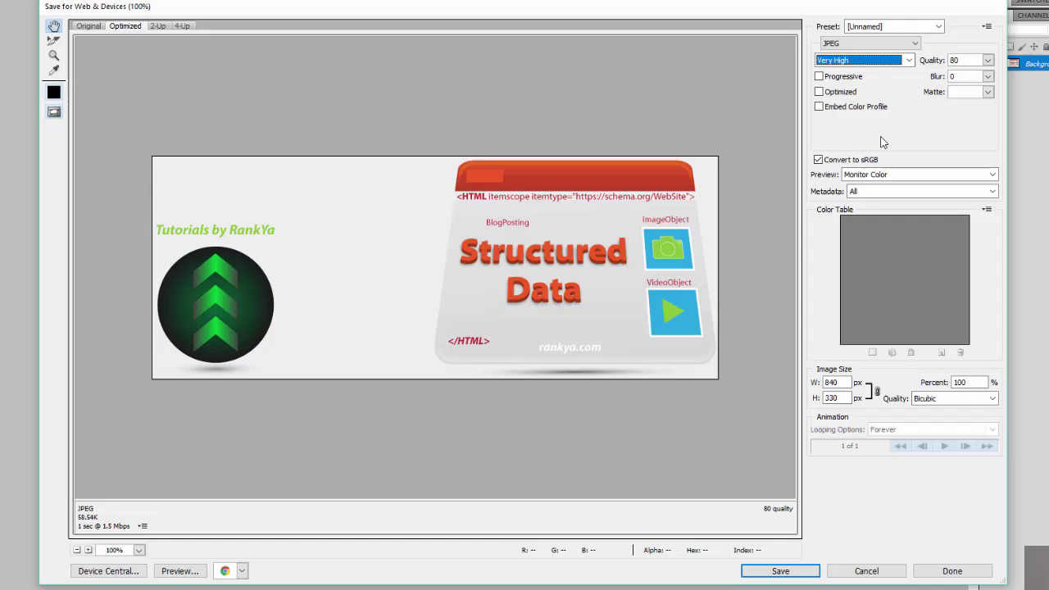
Compare High against Very High at quality 80, keep Very High, and enable Optimized.
{"action": "left_click", "coordinate": [953, 59]}
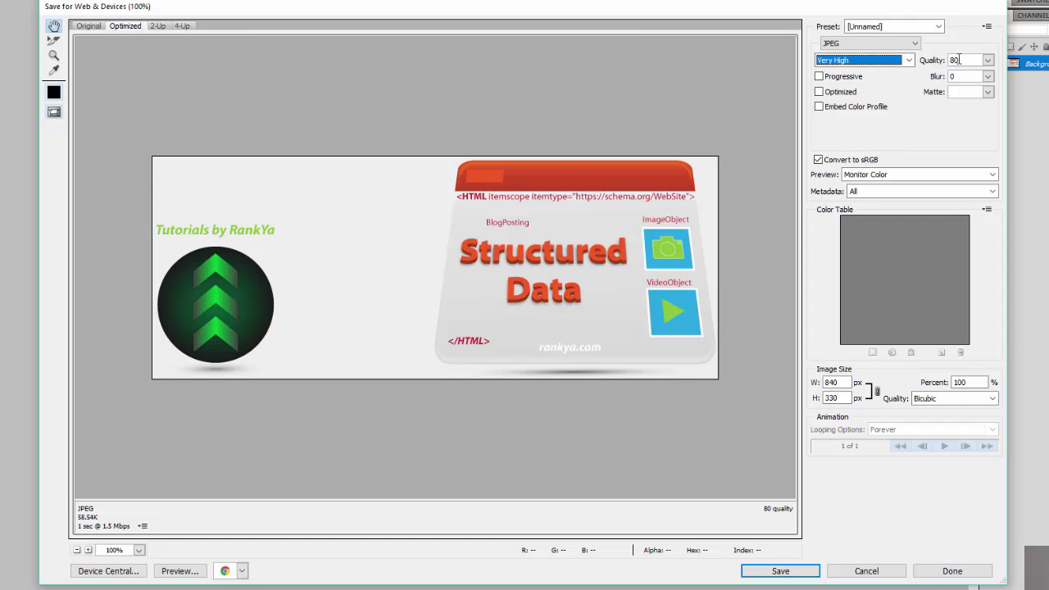
{"action": "left_click", "coordinate": [909, 62]}
{"action": "left_click", "coordinate": [885, 96]}
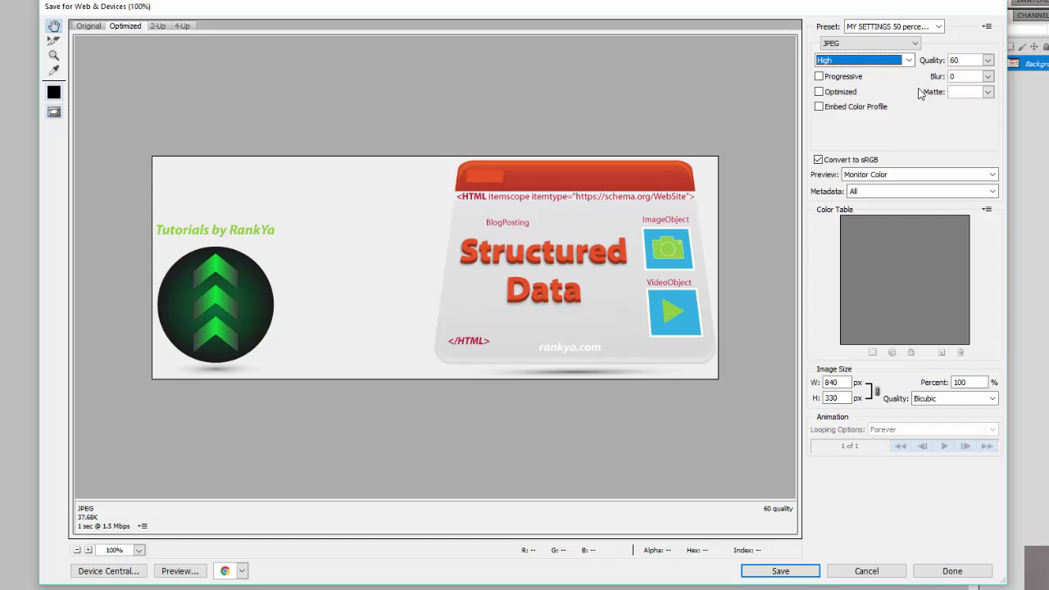
{"action": "left_click", "coordinate": [909, 60]}
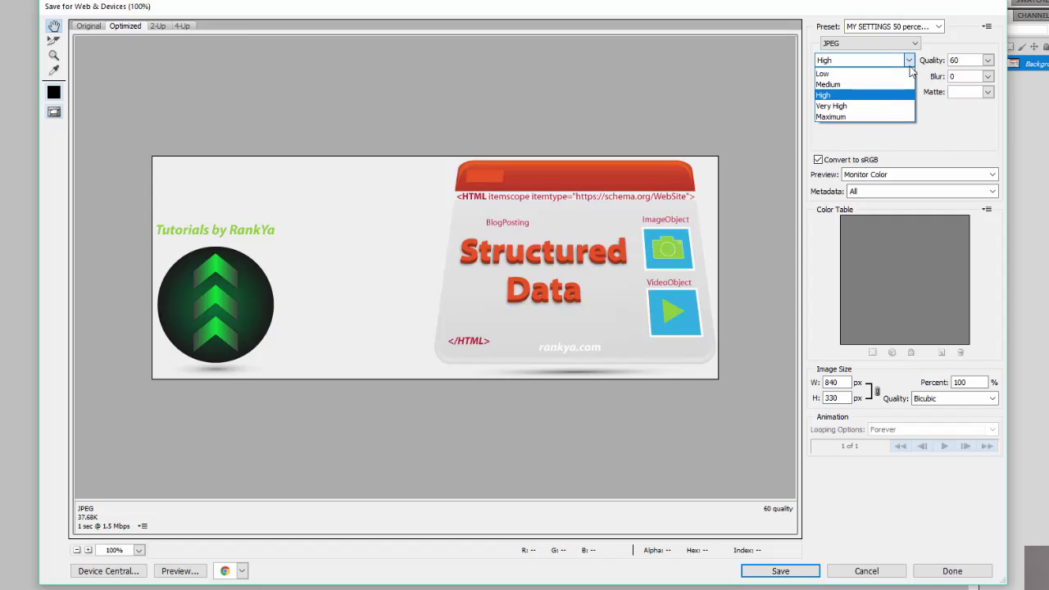
{"action": "left_click", "coordinate": [891, 106]}
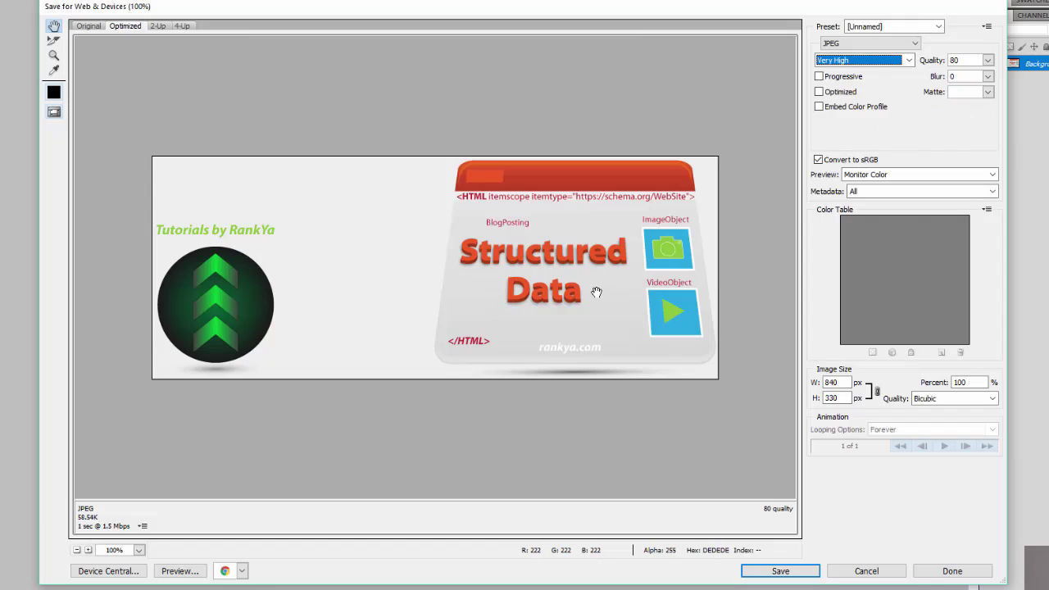
{"action": "left_click", "coordinate": [818, 92]}
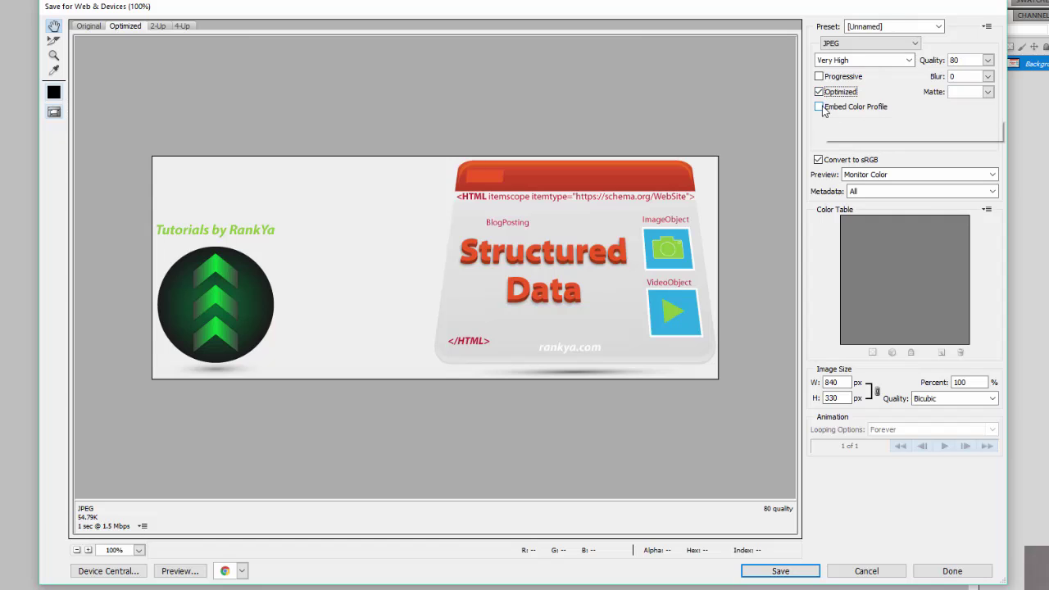
Turn on Progressive encoding and drop the embedded colour profile.
{"action": "left_click", "coordinate": [823, 108]}
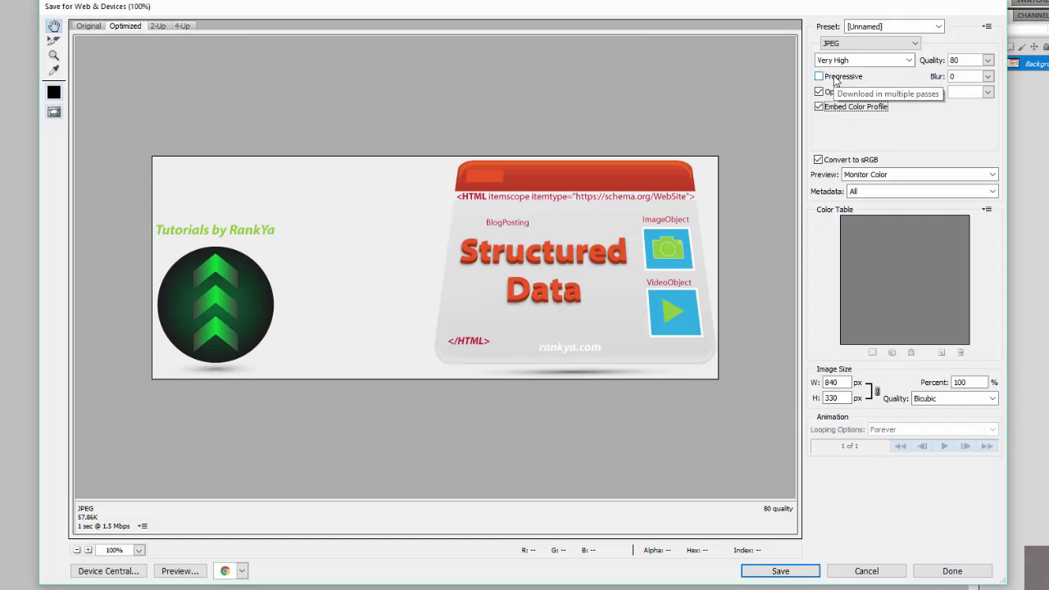
{"action": "left_click", "coordinate": [830, 78]}
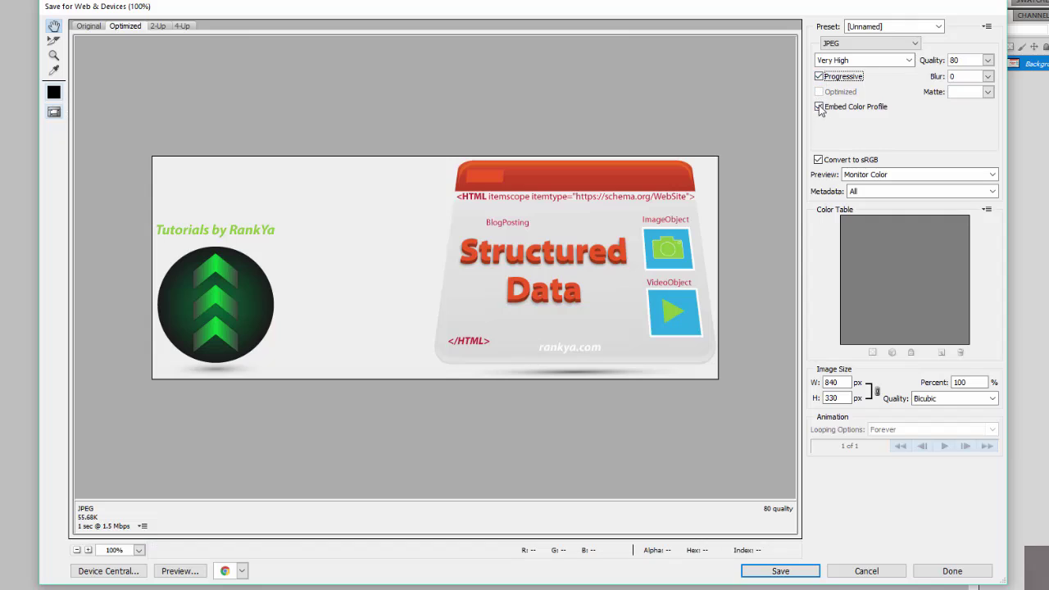
{"action": "left_click", "coordinate": [821, 108]}
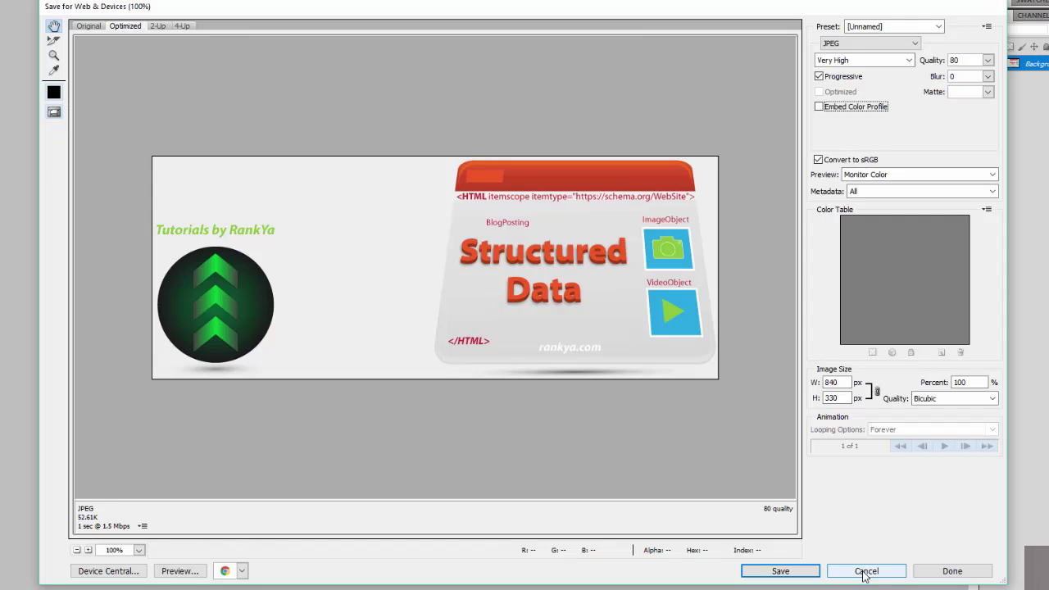
Compare file sizes with and without the colour profile, leave it off, and keep Monitor Color preview.
{"action": "left_click", "coordinate": [819, 107]}
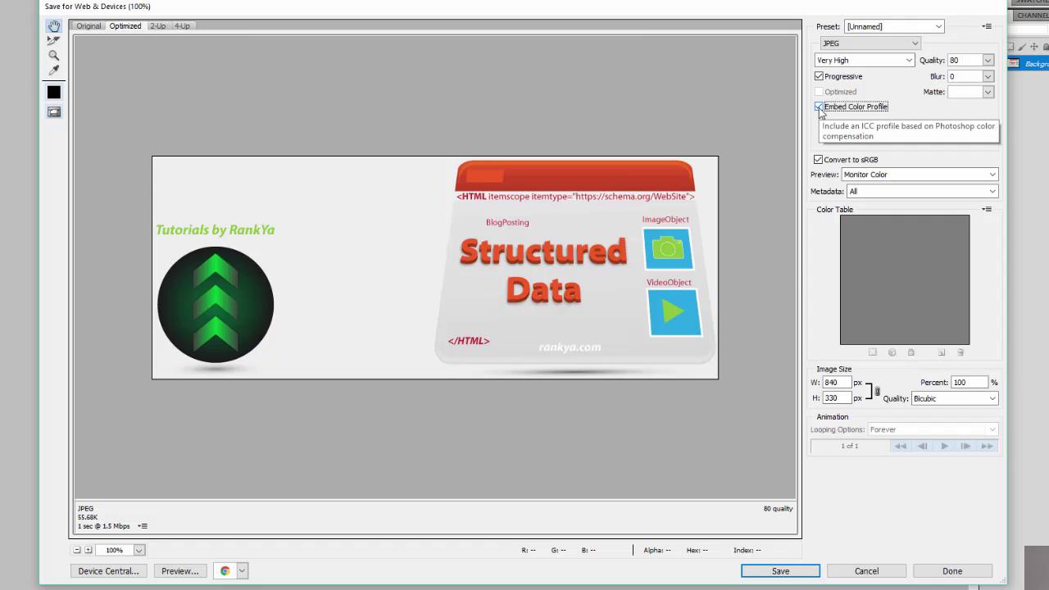
{"action": "left_click", "coordinate": [819, 107]}
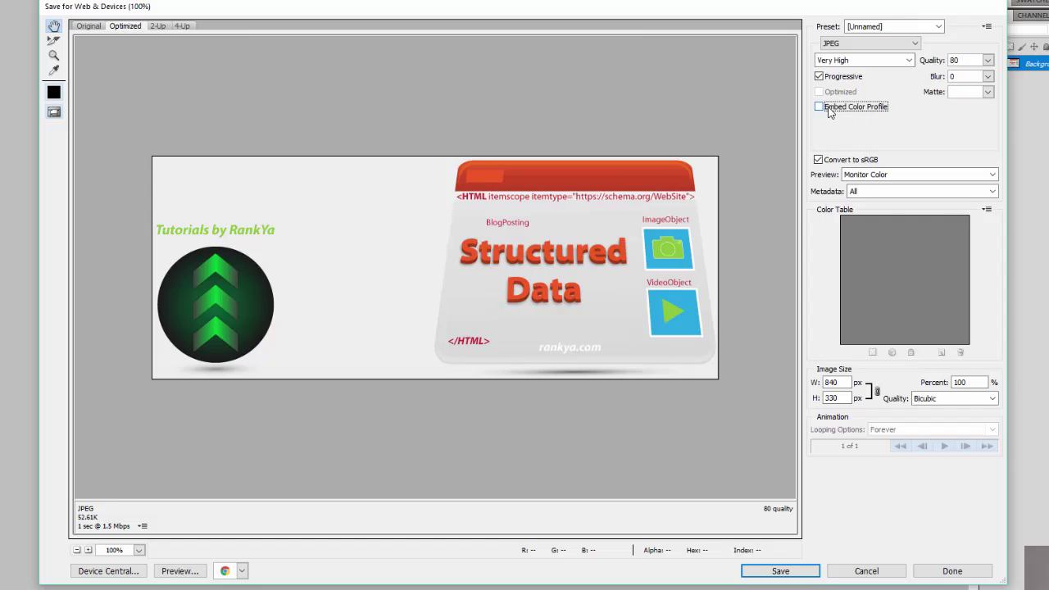
{"action": "left_click", "coordinate": [820, 107]}
{"action": "left_click", "coordinate": [820, 107]}
{"action": "left_click", "coordinate": [820, 107]}
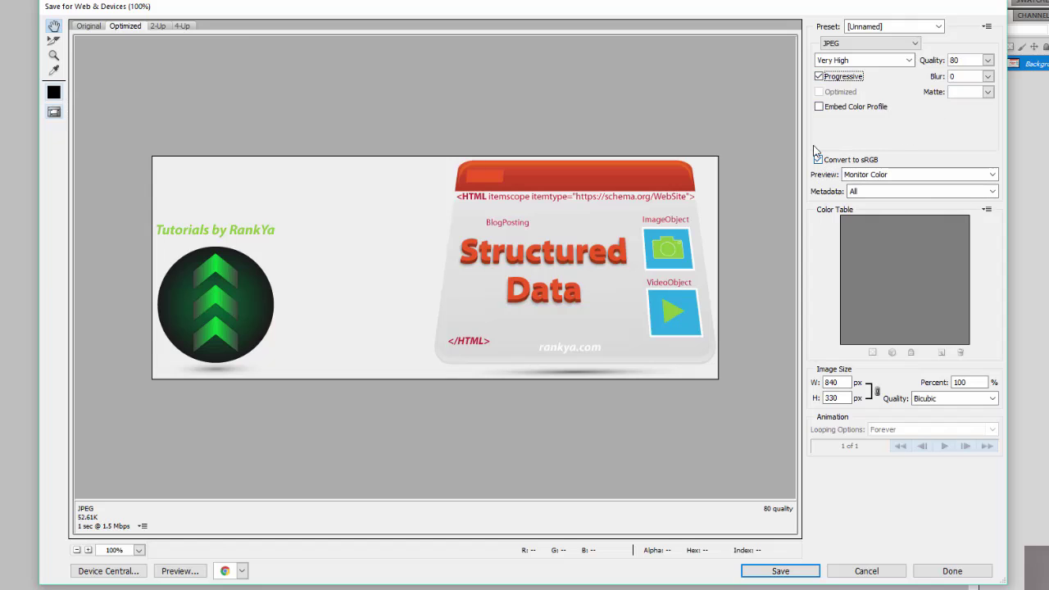
{"action": "left_click", "coordinate": [919, 175]}
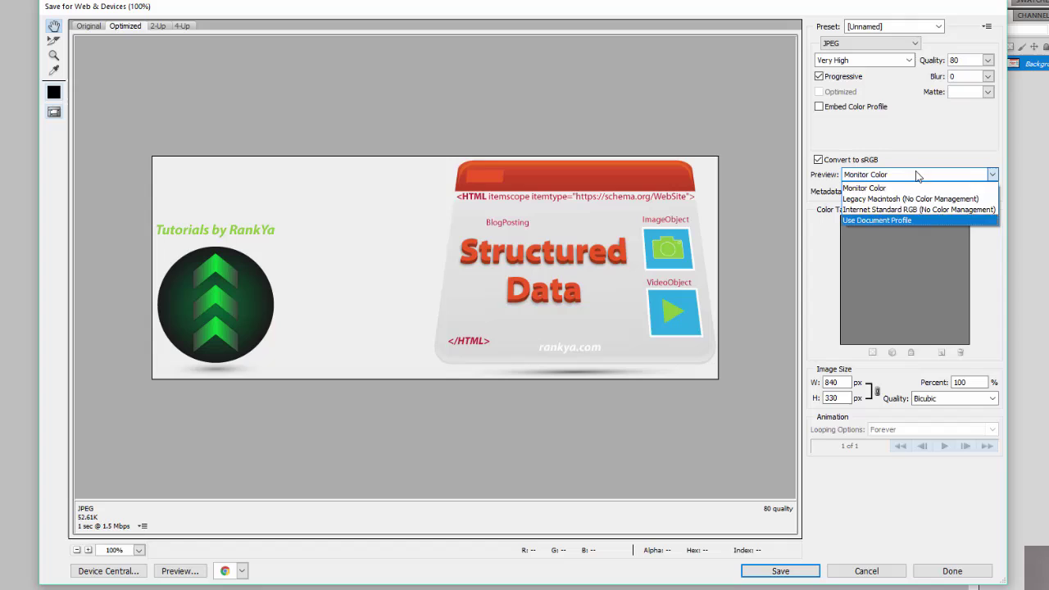
{"action": "left_click", "coordinate": [897, 141]}
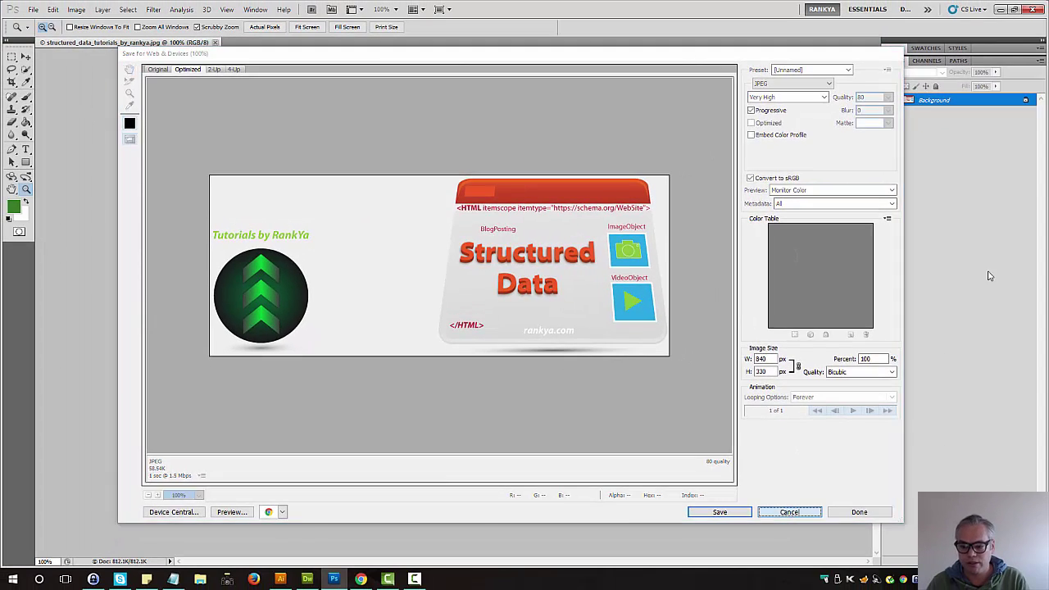
Close Save for Web and review the header image's File Info without changes.
{"action": "key", "text": "Escape"}
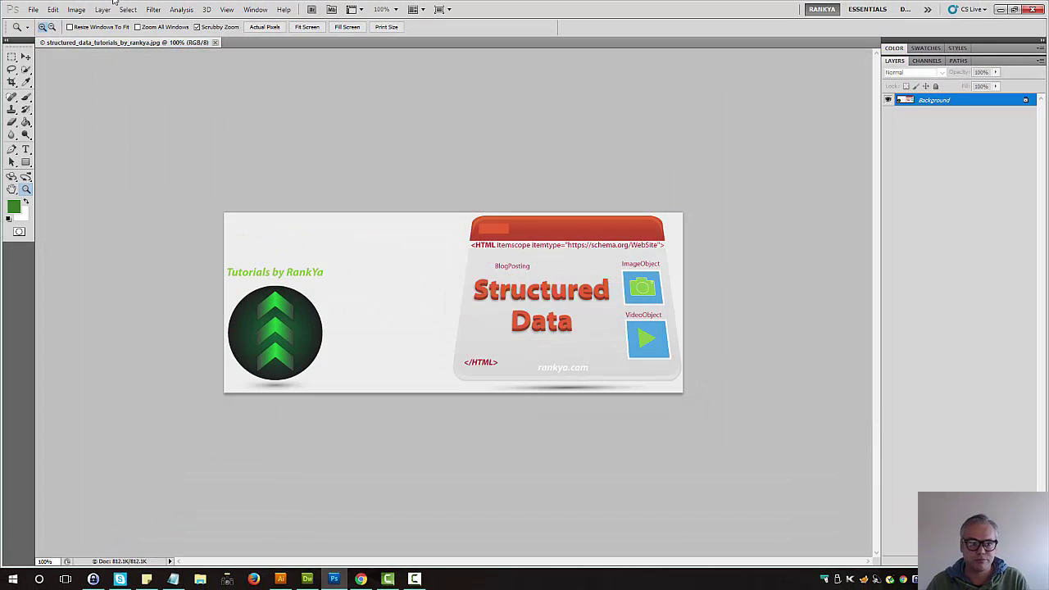
{"action": "left_click", "coordinate": [32, 9]}
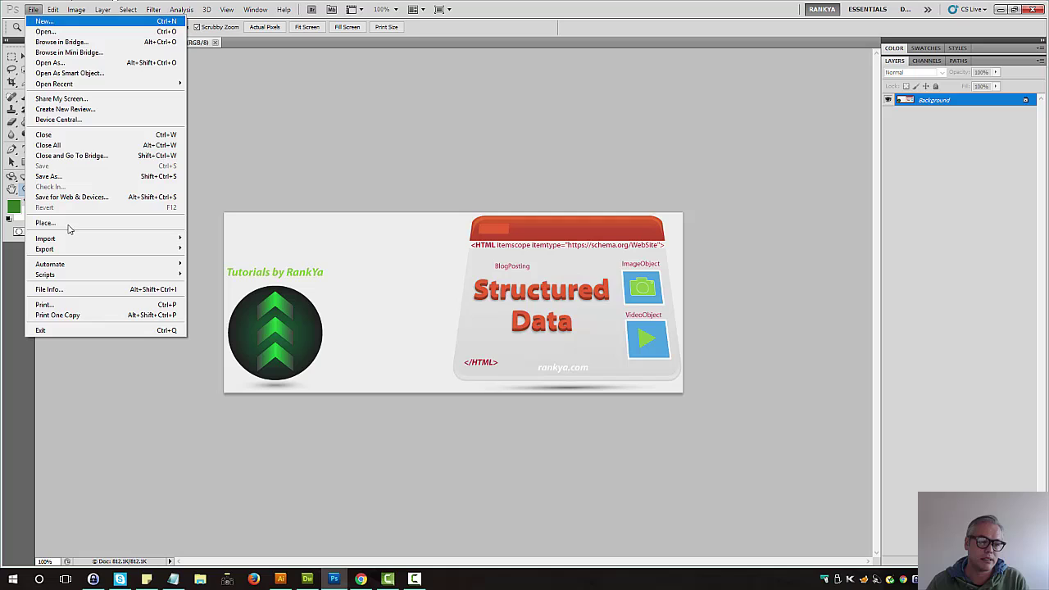
{"action": "left_click", "coordinate": [49, 290]}
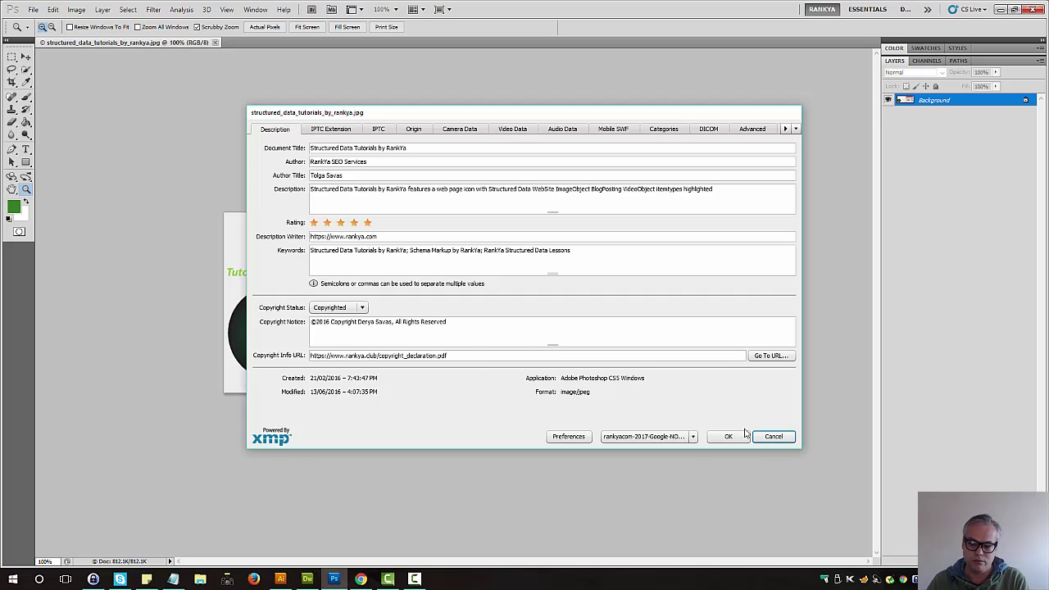
{"action": "left_click", "coordinate": [770, 437]}
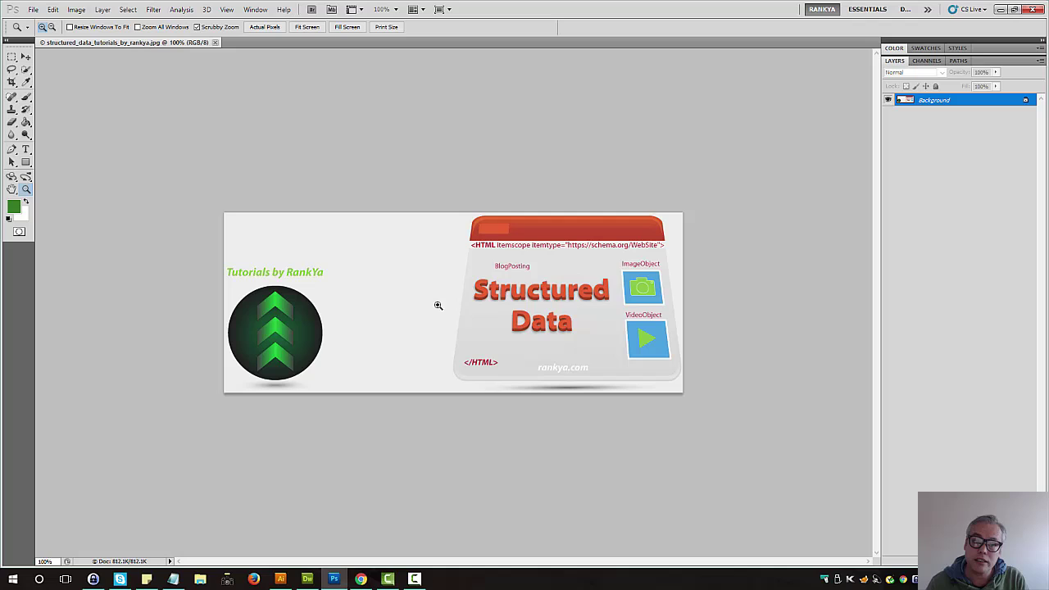
{"action": "left_click", "coordinate": [32, 10]}
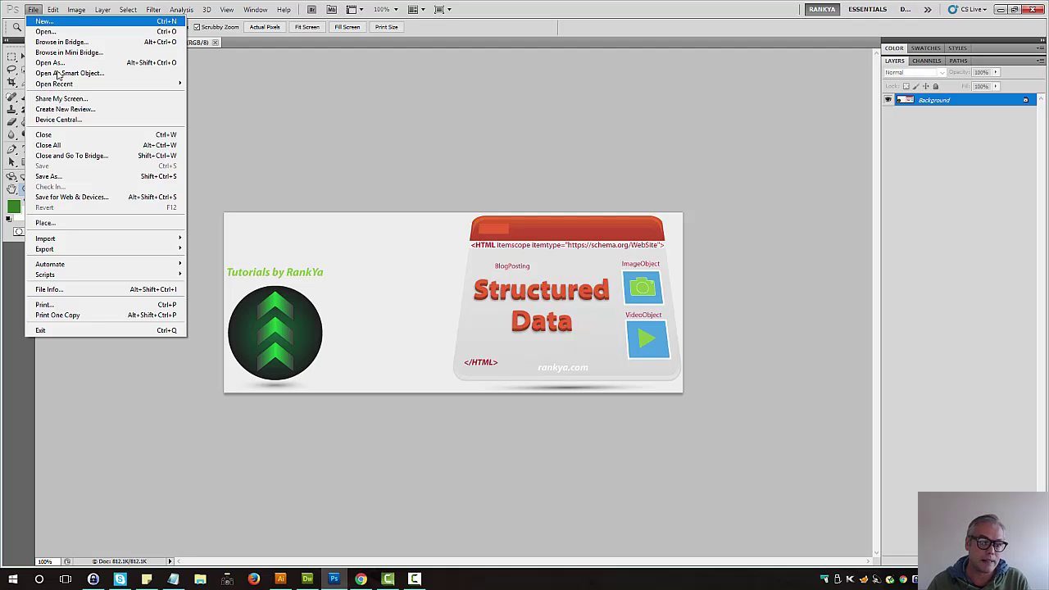
Reopen Save for Web & Devices with Progressive JPEG turned on.
{"action": "left_click", "coordinate": [75, 196]}
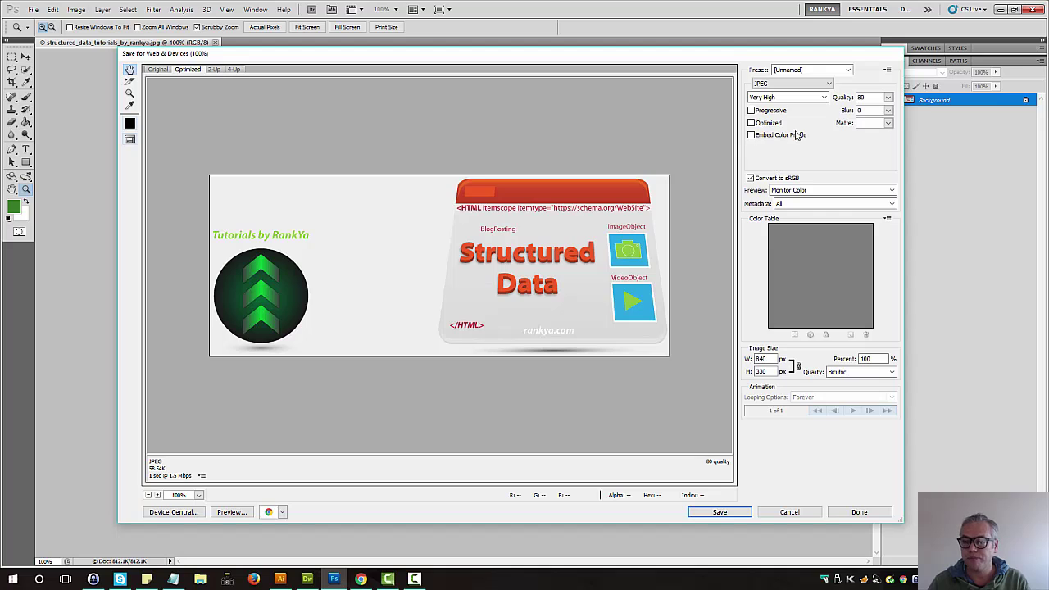
{"action": "left_click", "coordinate": [751, 110]}
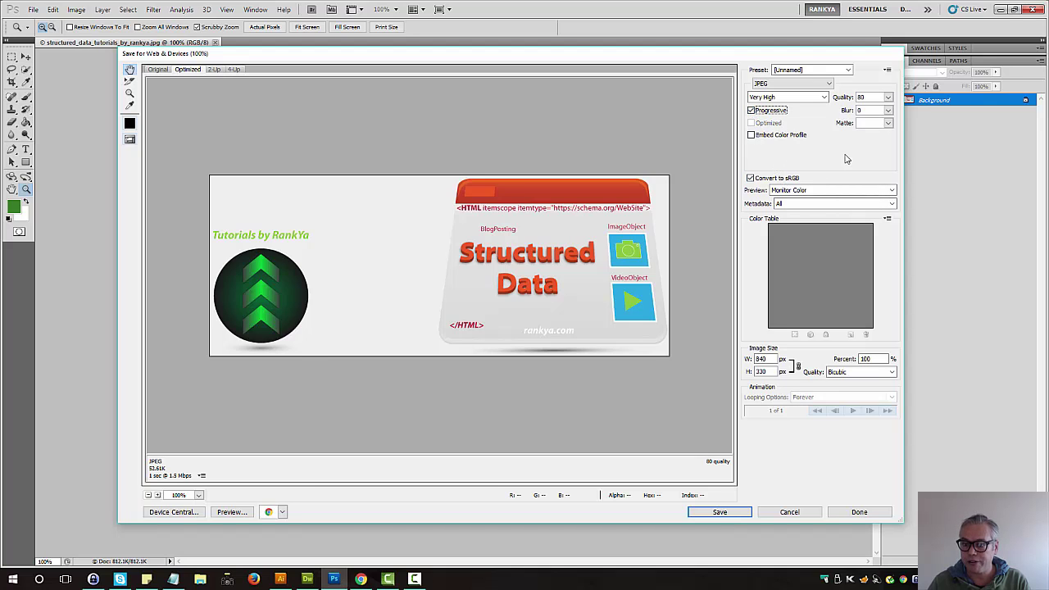
{"action": "left_click", "coordinate": [889, 123]}
{"action": "left_click", "coordinate": [780, 157]}
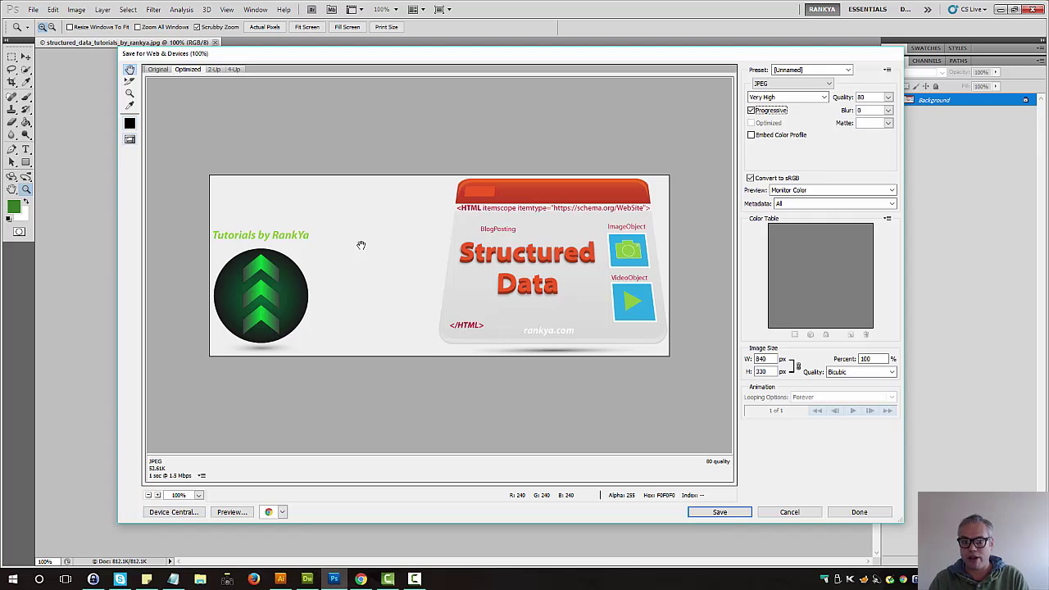
Sample the light grey F0F0F0 background and use it as the matte colour.
{"action": "left_click", "coordinate": [130, 105]}
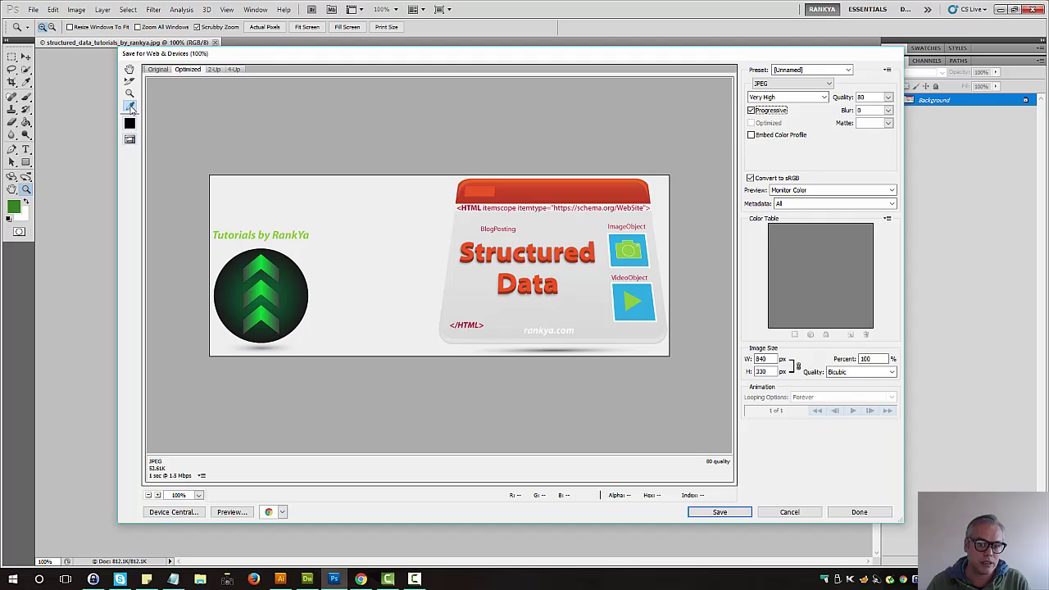
{"action": "left_click", "coordinate": [393, 233]}
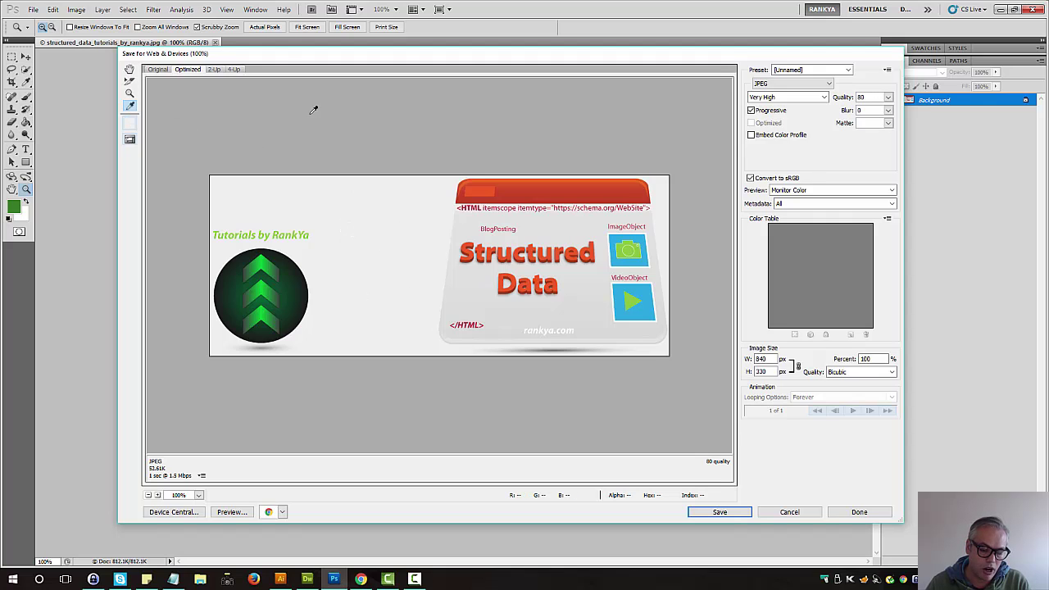
{"action": "left_click", "coordinate": [888, 123]}
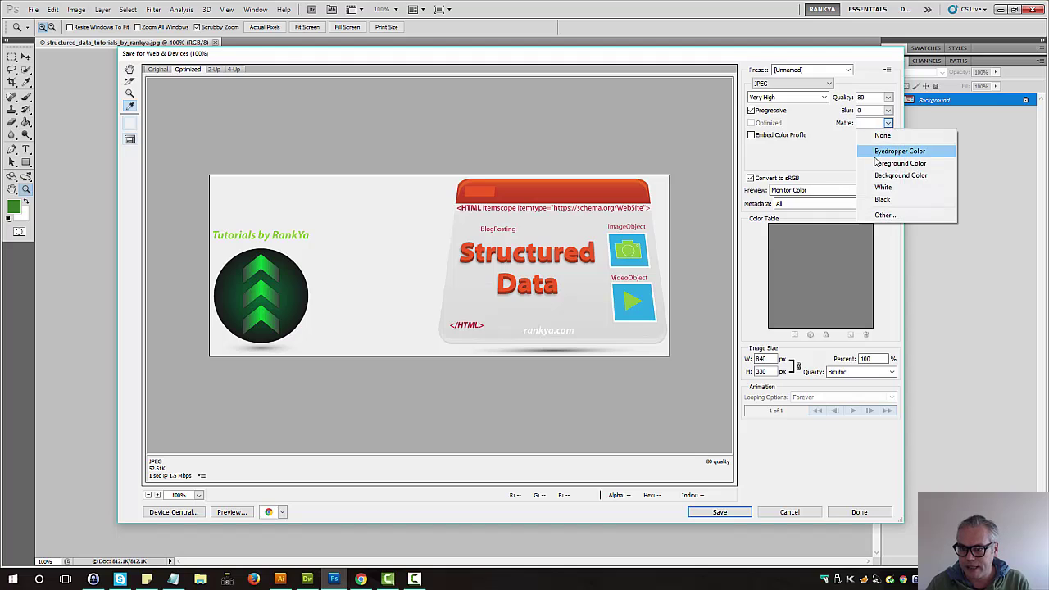
{"action": "left_click", "coordinate": [905, 154]}
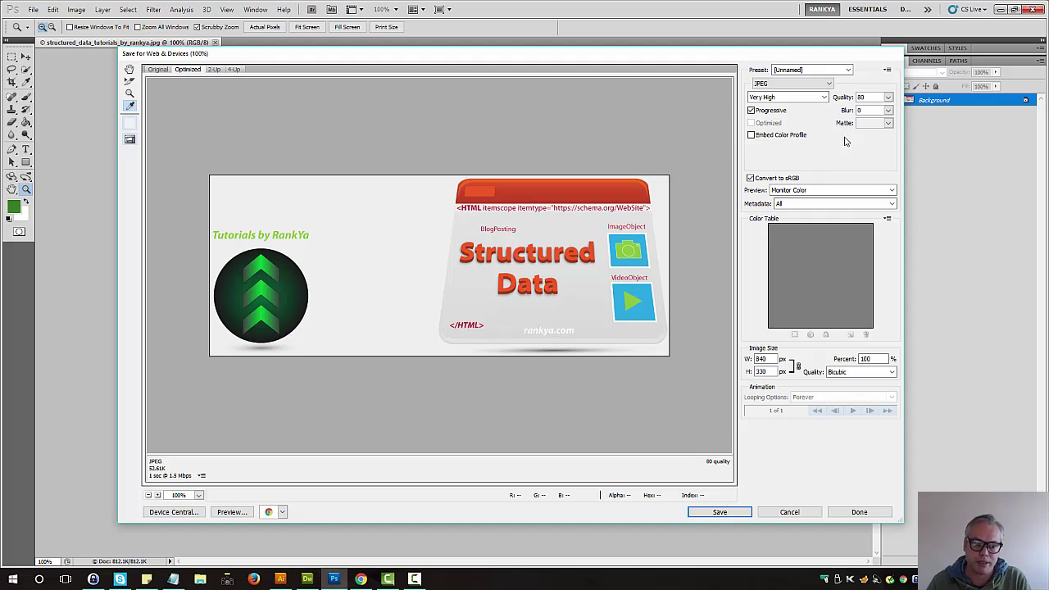
Try a 0.56 blur on the JPEG, then leave blur at 0.
{"action": "left_click", "coordinate": [888, 110]}
{"action": "mouse_move", "coordinate": [835, 125]}
{"action": "left_mouse_down"}
{"action": "mouse_move", "coordinate": [859, 125]}
{"action": "mouse_move", "coordinate": [828, 129]}
{"action": "left_mouse_up"}
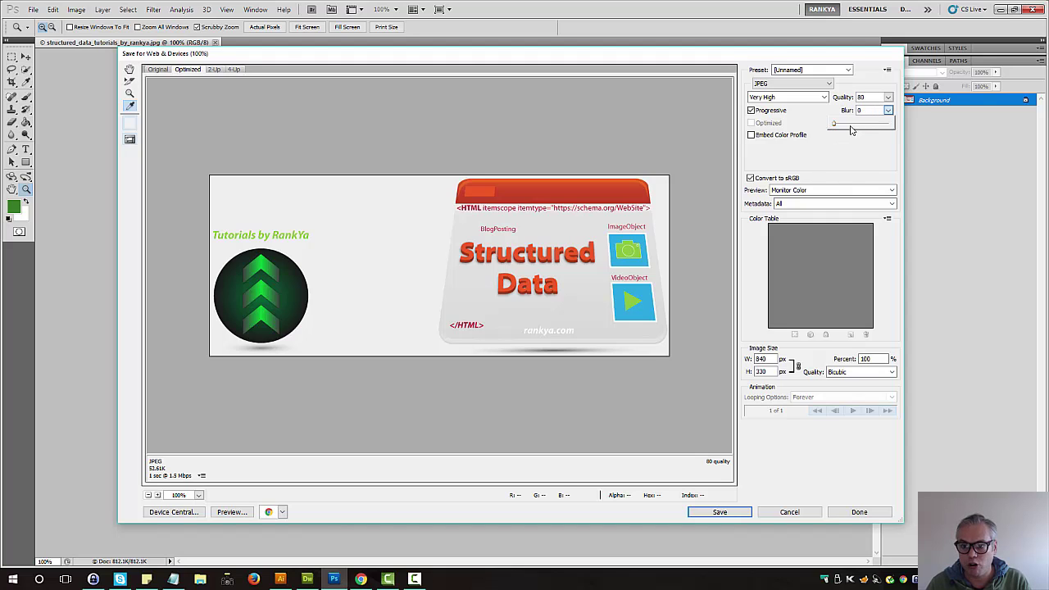
{"action": "left_click", "coordinate": [838, 179]}
Try quality 83, then return to 80 and keep the Very High preset.
{"action": "left_click", "coordinate": [870, 98]}
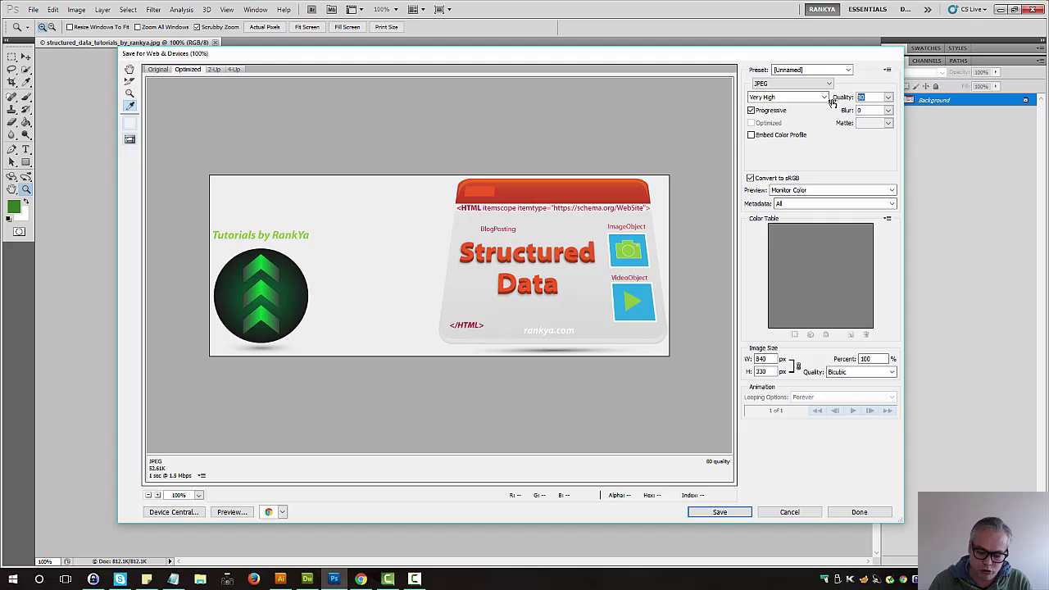
{"action": "type", "text": "83"}
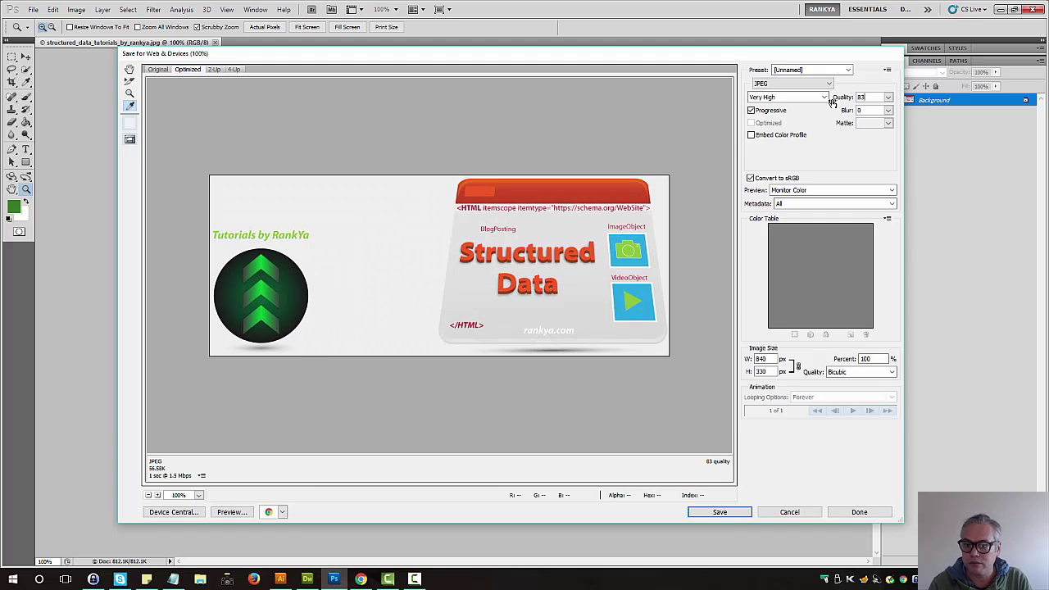
{"action": "left_click", "coordinate": [856, 97]}
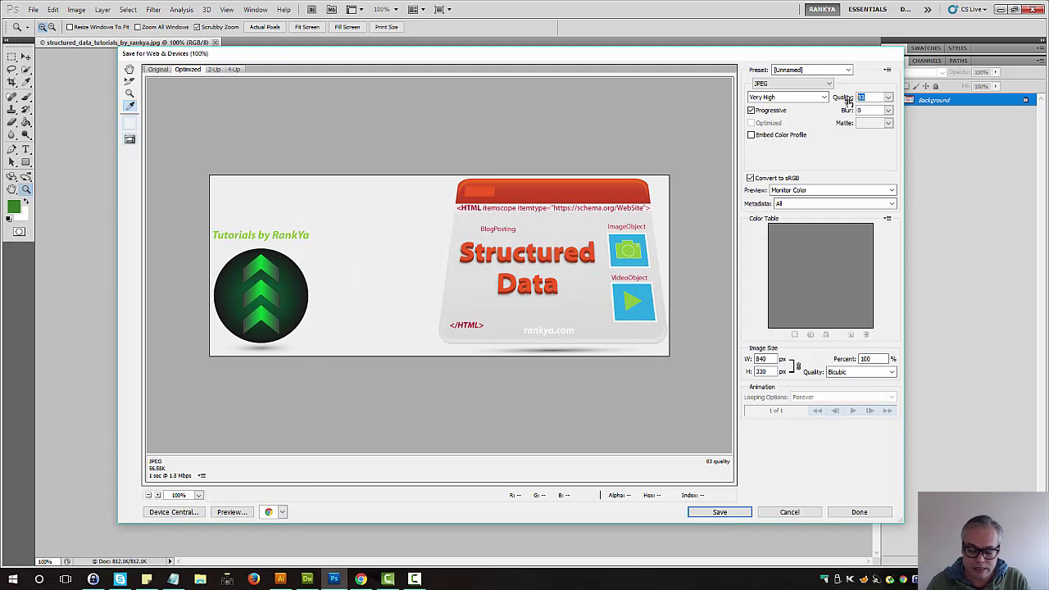
{"action": "type", "text": "80"}
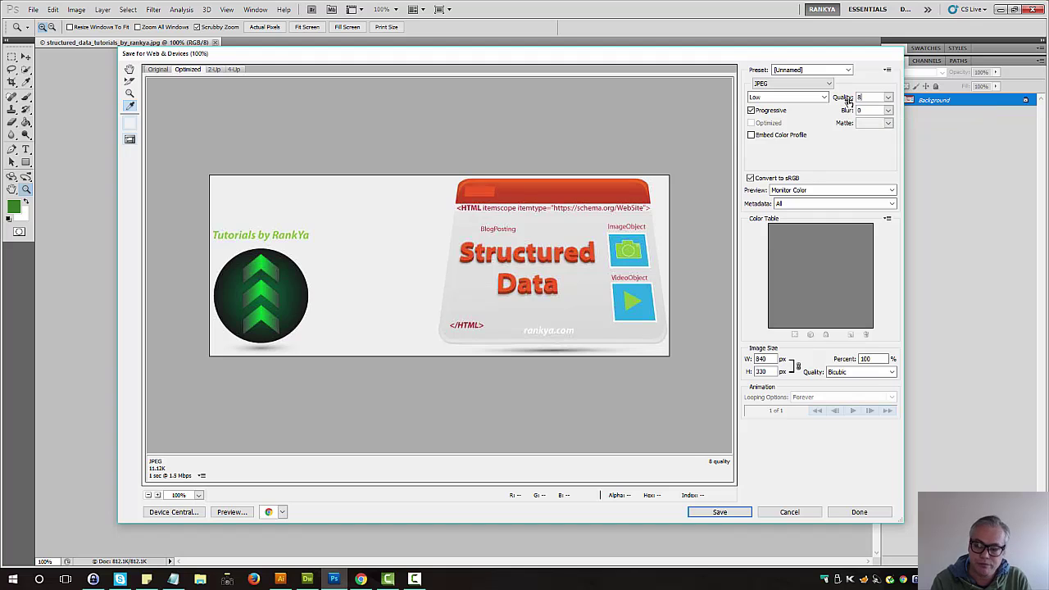
{"action": "left_click", "coordinate": [823, 97]}
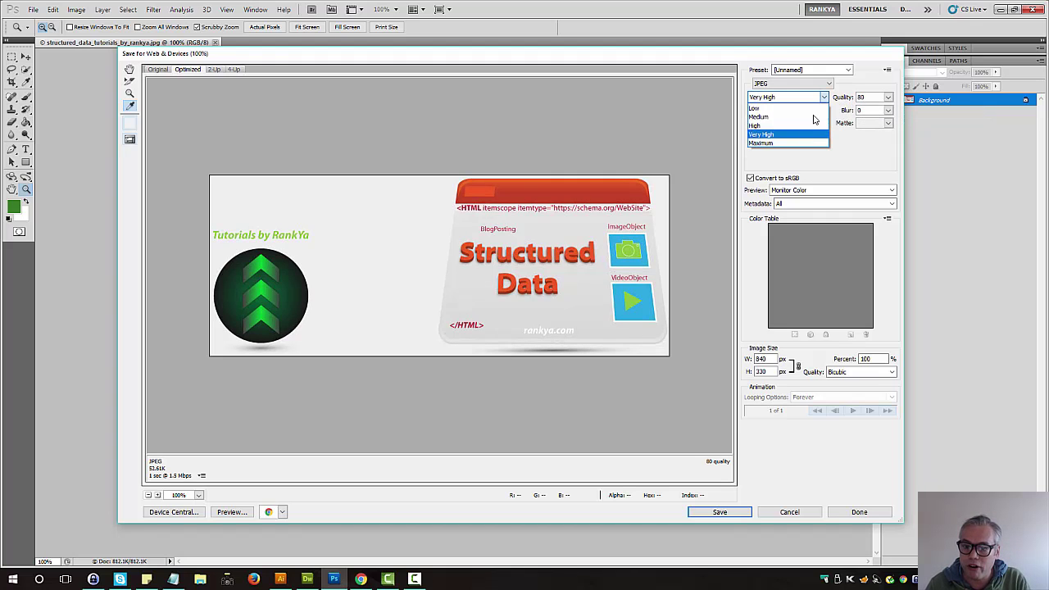
{"action": "left_click", "coordinate": [807, 137]}
{"action": "left_click", "coordinate": [824, 98]}
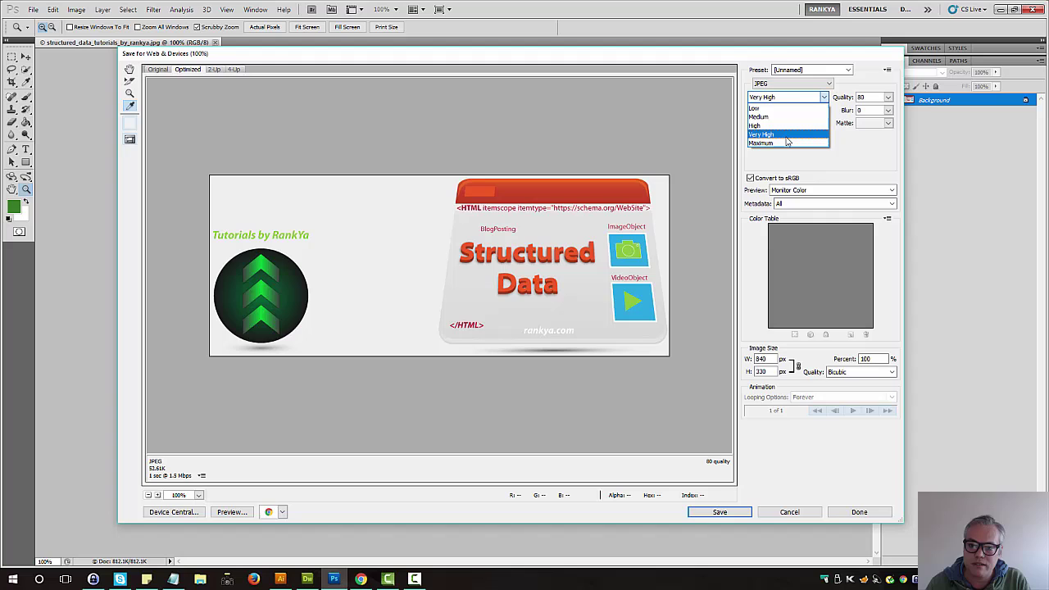
{"action": "left_click", "coordinate": [789, 138]}
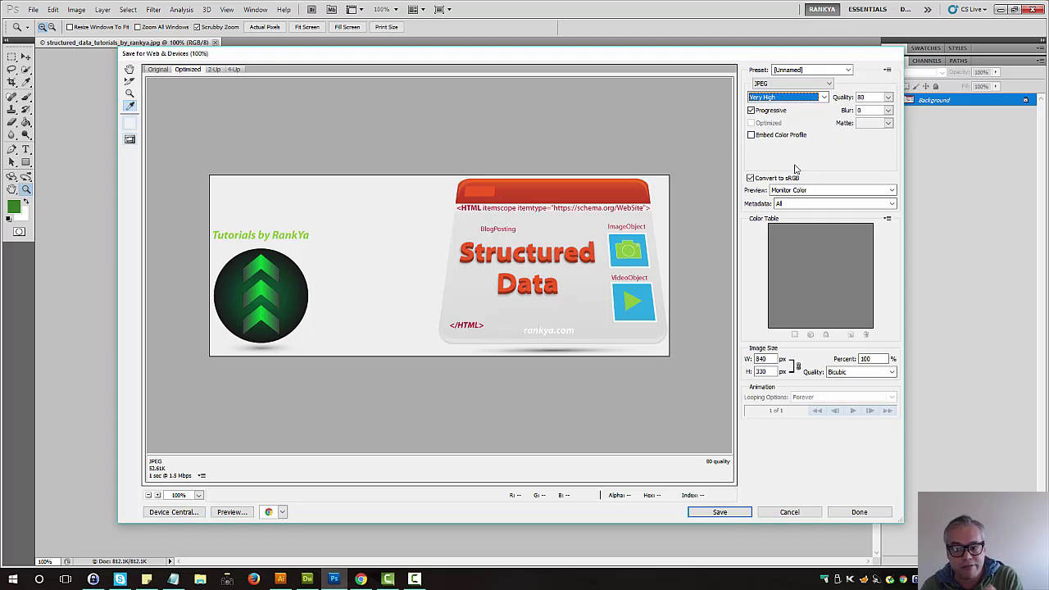
{"action": "left_click", "coordinate": [887, 70]}
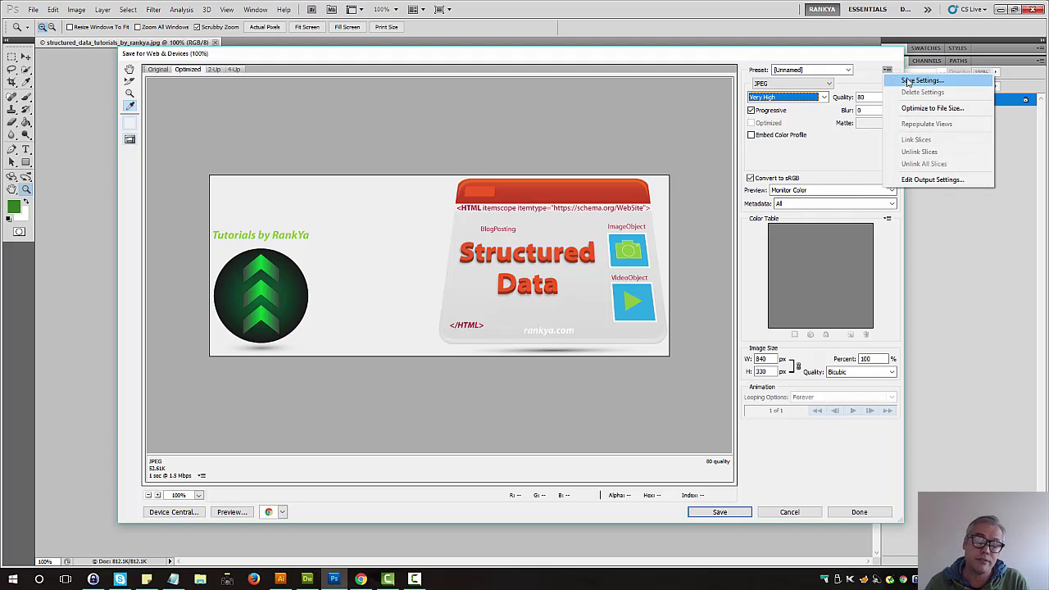
{"action": "left_click", "coordinate": [816, 166]}
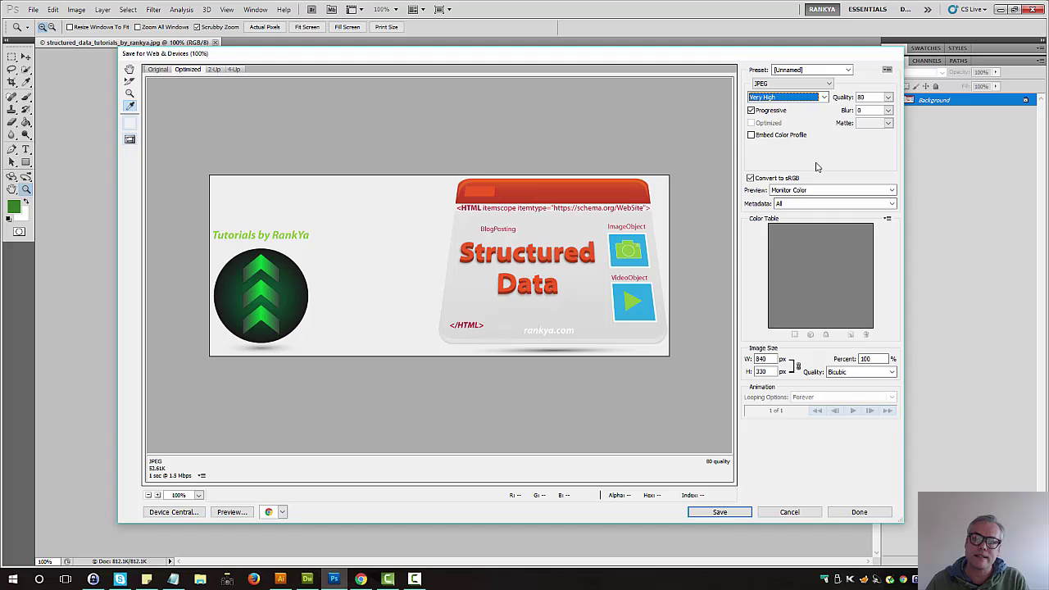
{"action": "left_click", "coordinate": [887, 72]}
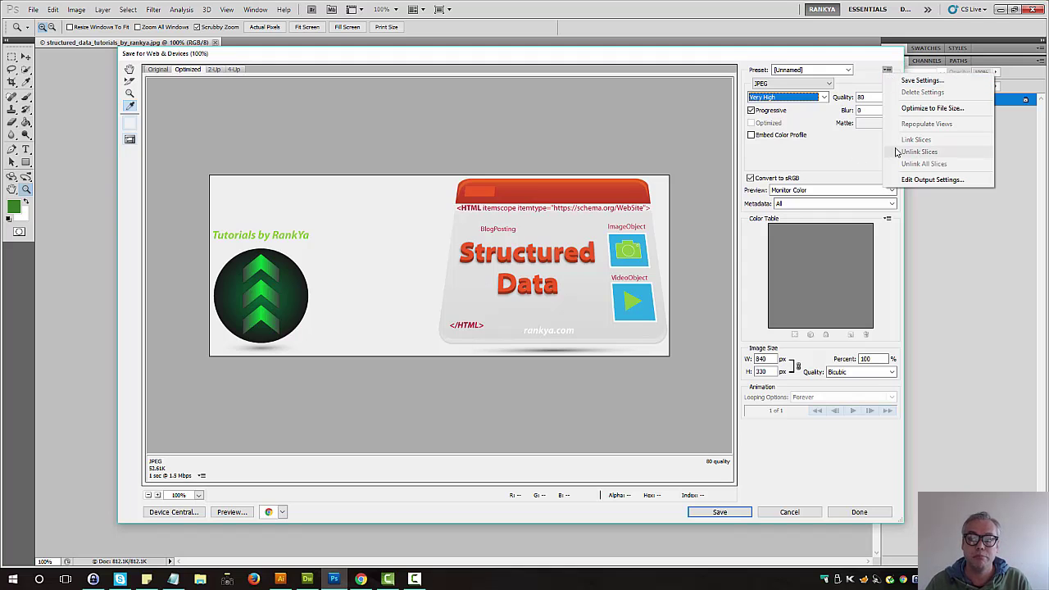
{"action": "left_click", "coordinate": [921, 81]}
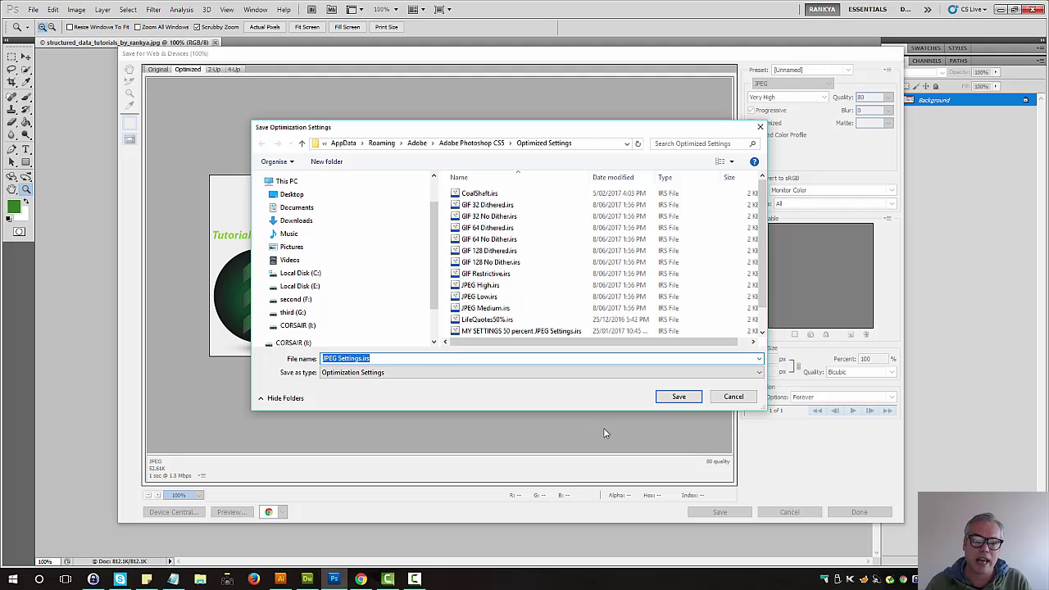
{"action": "left_click", "coordinate": [719, 397]}
{"action": "left_click", "coordinate": [848, 71]}
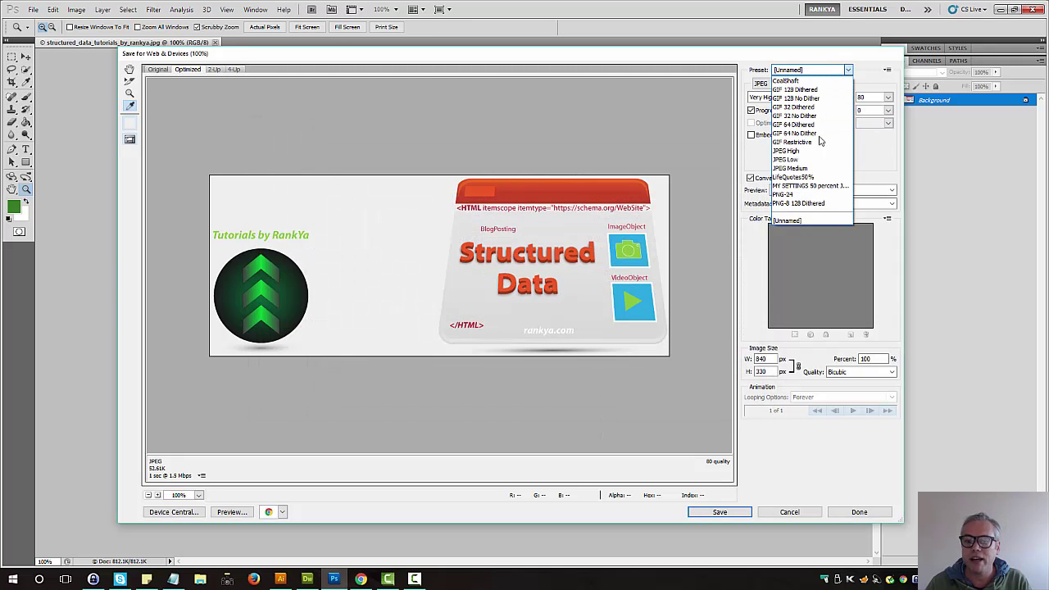
{"action": "key", "text": "Escape"}
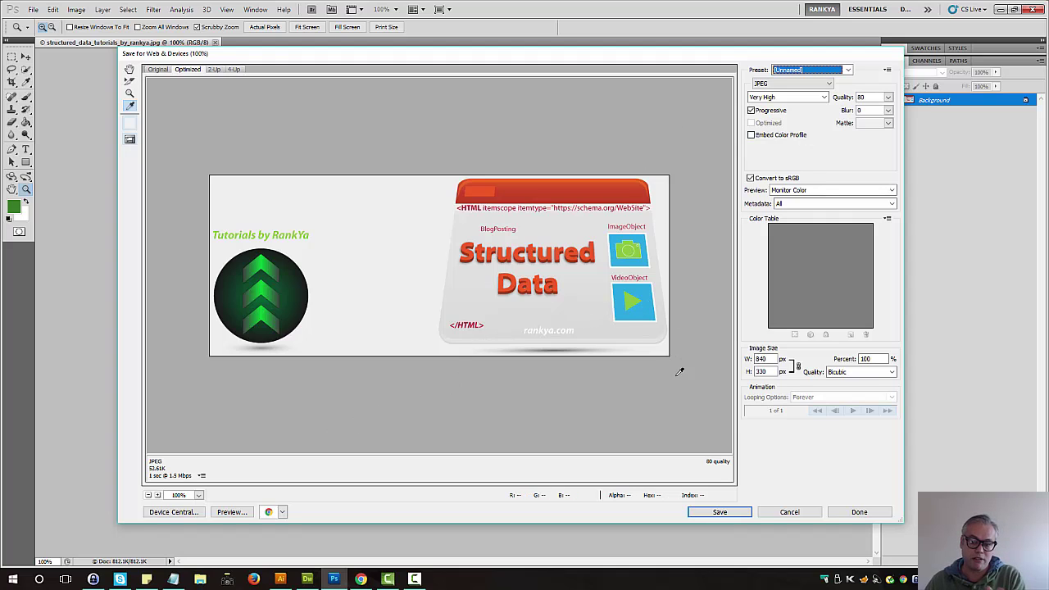
Save the optimized JPEG to the Desktop as structured_data_tutorials_by_rankya_22.jpg, then minimise Photoshop.
{"action": "left_click", "coordinate": [722, 514]}
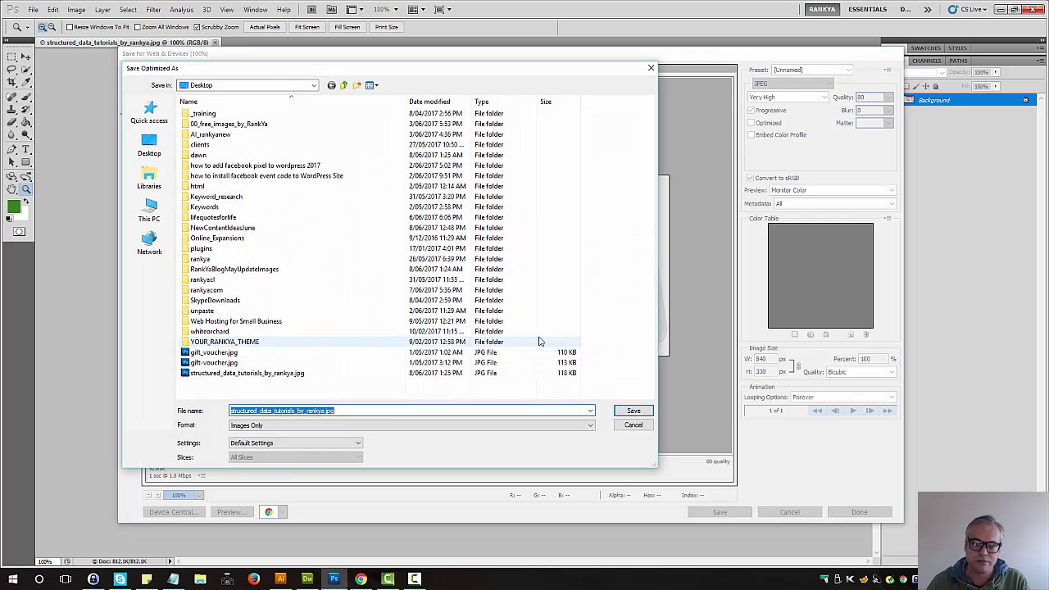
{"action": "left_click", "coordinate": [326, 411]}
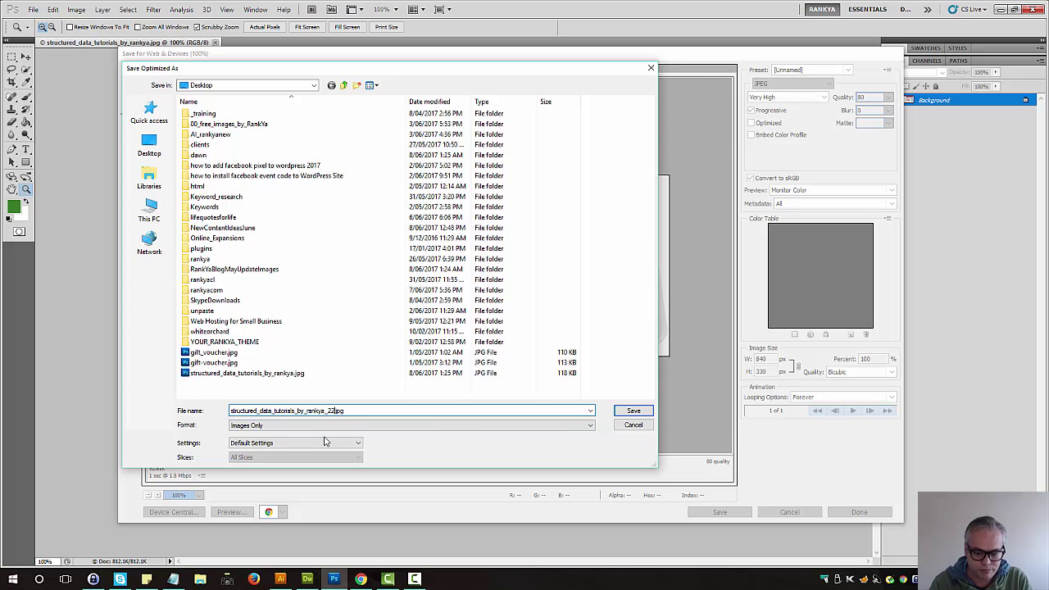
{"action": "key", "text": "Return"}
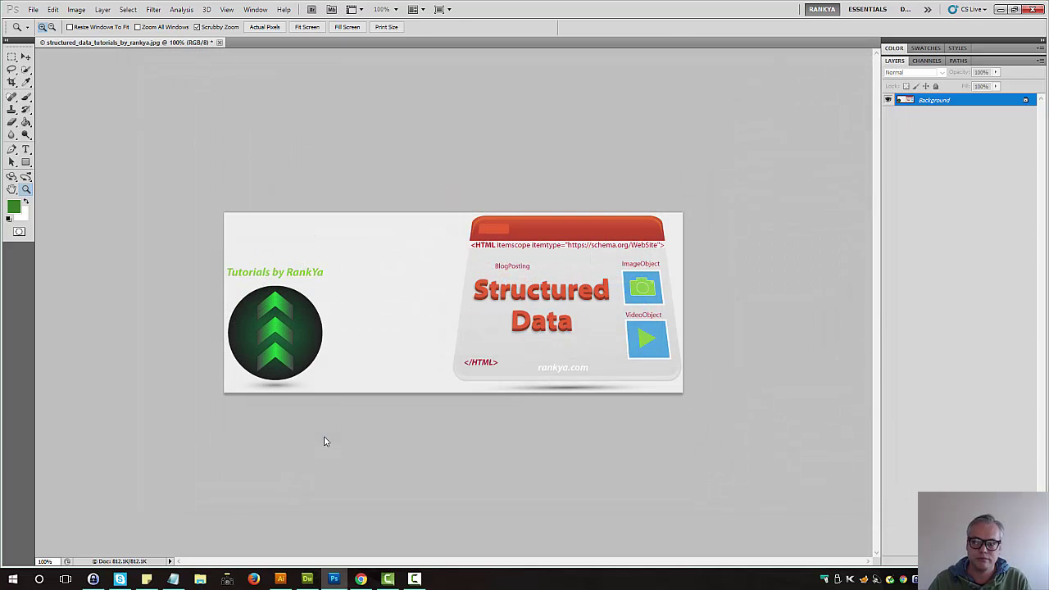
{"action": "left_click", "coordinate": [1002, 9]}
{"action": "left_click_drag", "start_coordinate": [186, 254], "coordinate": [156, 336]}
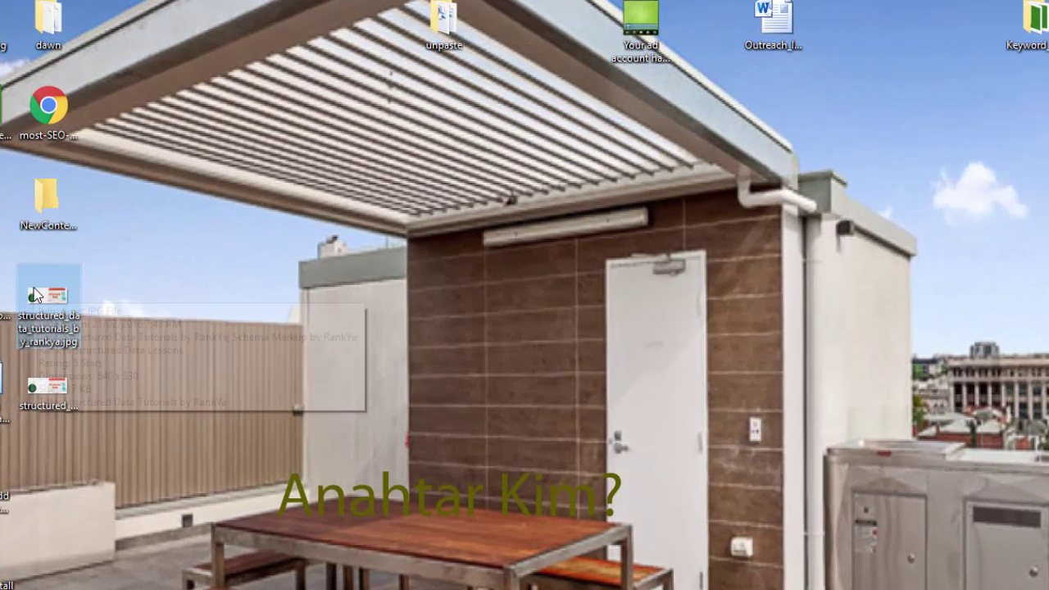
Confirm the _22 copy is 60.6 KB at 840 x 330 and open it in Photoshop.
{"action": "mouse_move", "coordinate": [54, 285]}
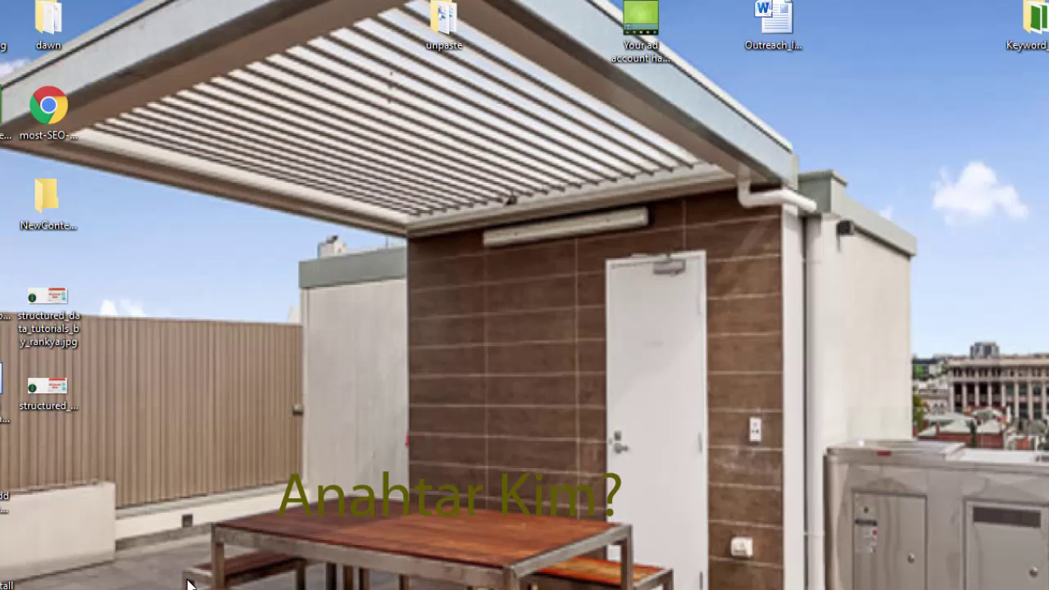
{"action": "left_click", "coordinate": [53, 397]}
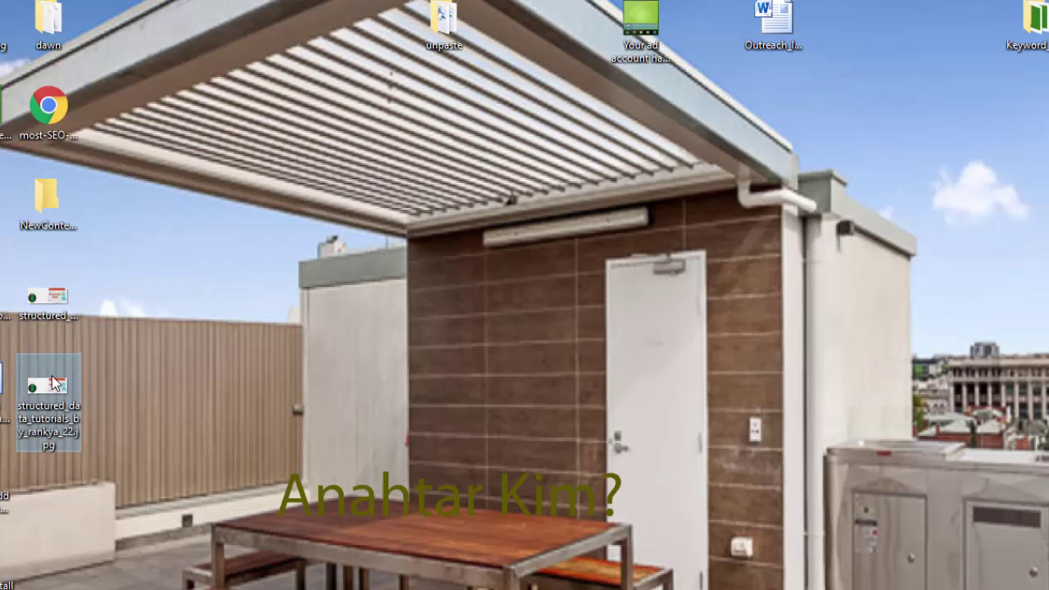
{"action": "mouse_move", "coordinate": [52, 379]}
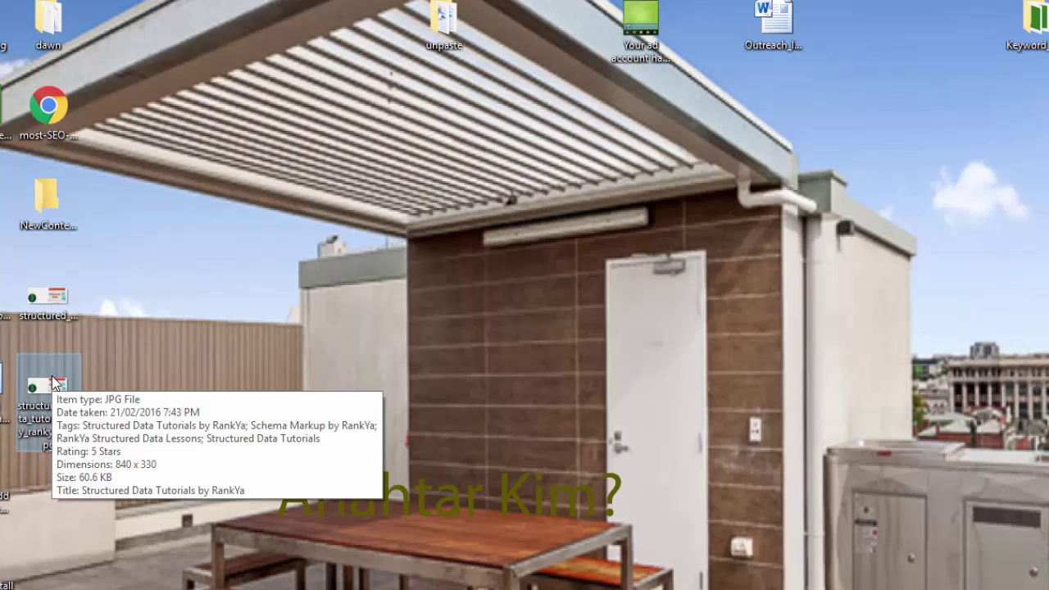
{"action": "double_click", "coordinate": [52, 379]}
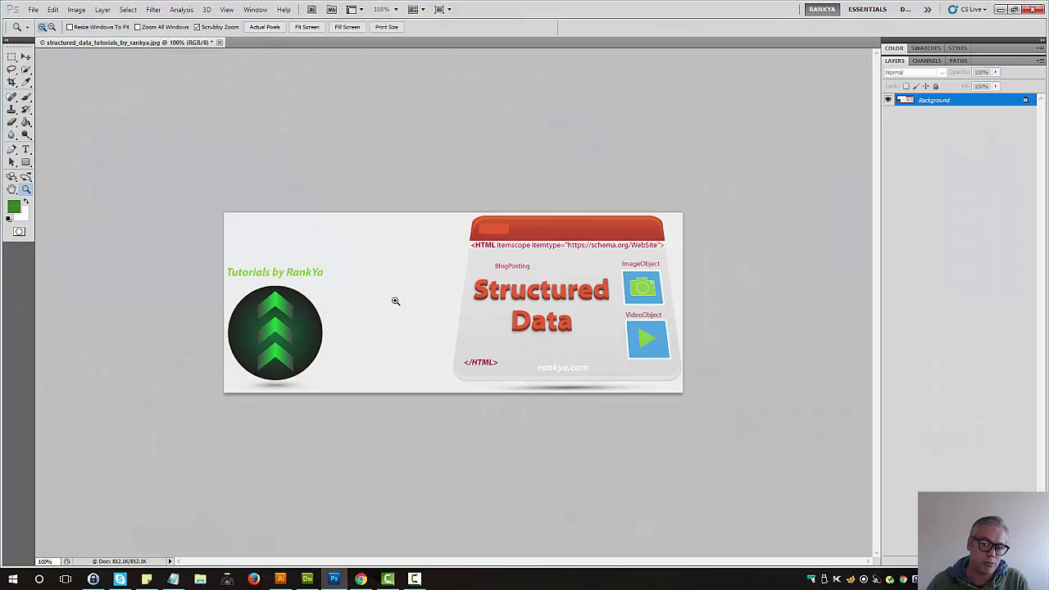
Open structured_data_tutorials_by_rankya_22.jpg beside the original and switch between both documents.
{"action": "left_click", "coordinate": [1001, 9]}
{"action": "double_click", "coordinate": [145, 310]}
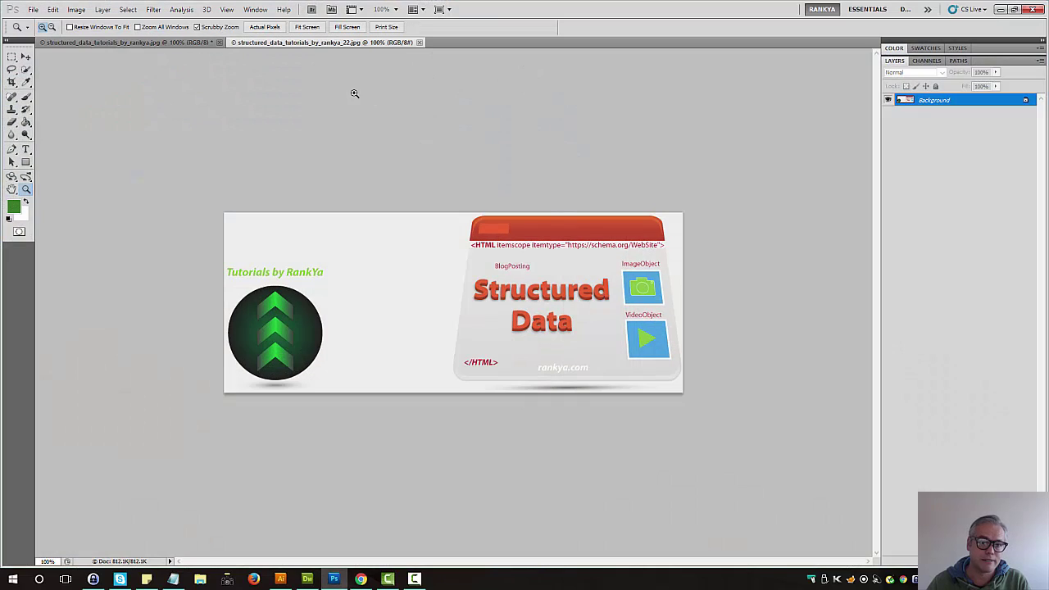
{"action": "left_click", "coordinate": [125, 43]}
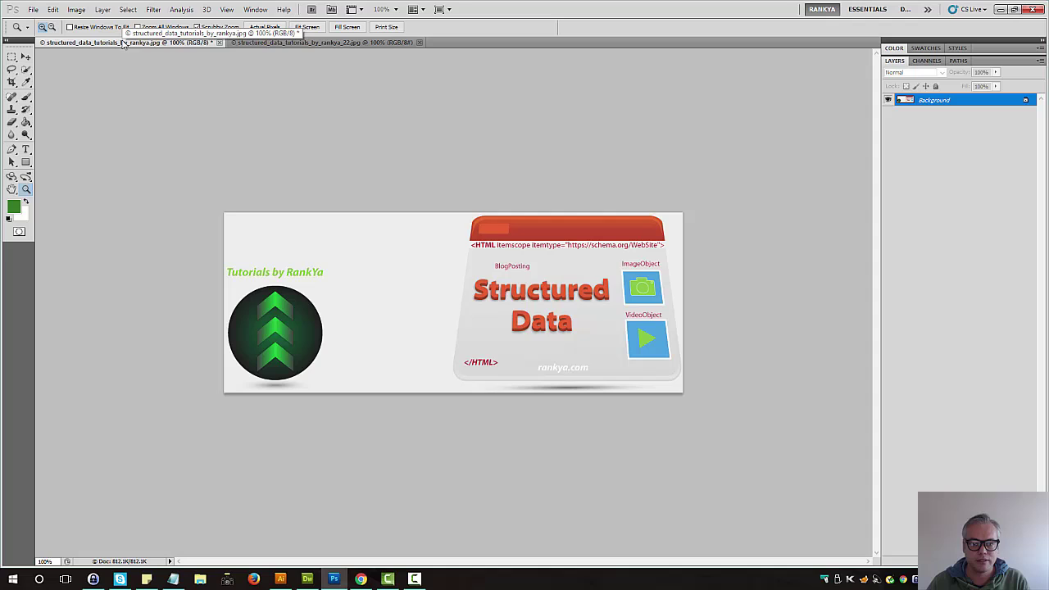
{"action": "left_click", "coordinate": [281, 45]}
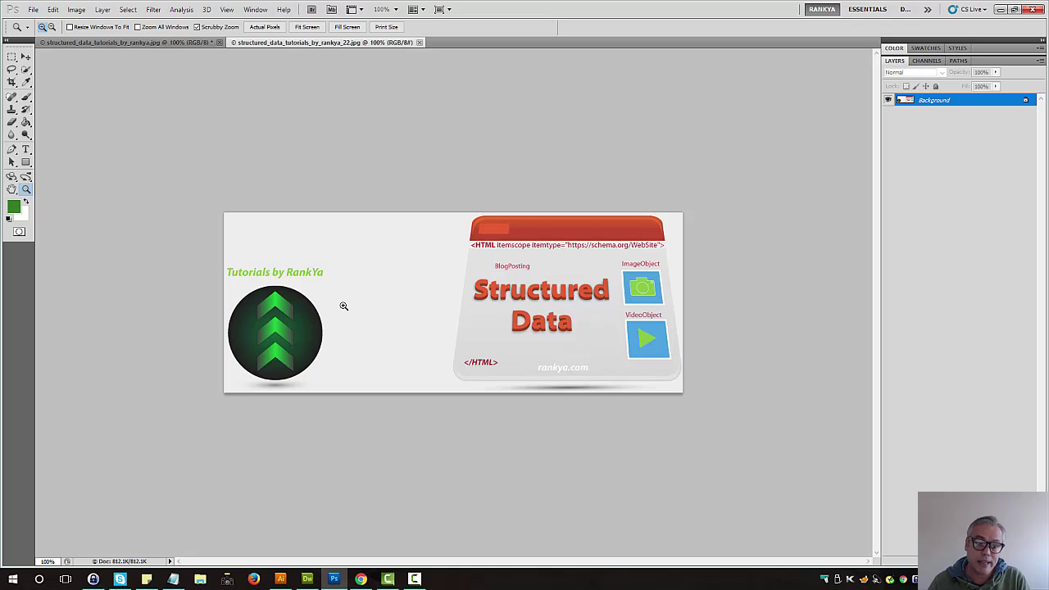
Switch to Chrome's Search Console Structured Data blog post showing the header image.
{"action": "left_click", "coordinate": [360, 579]}
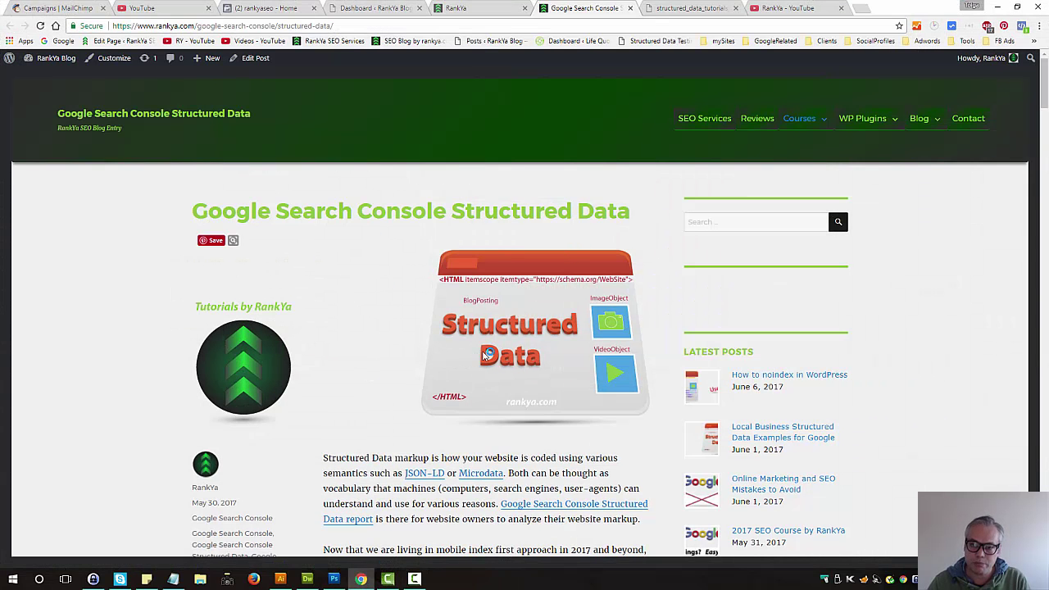